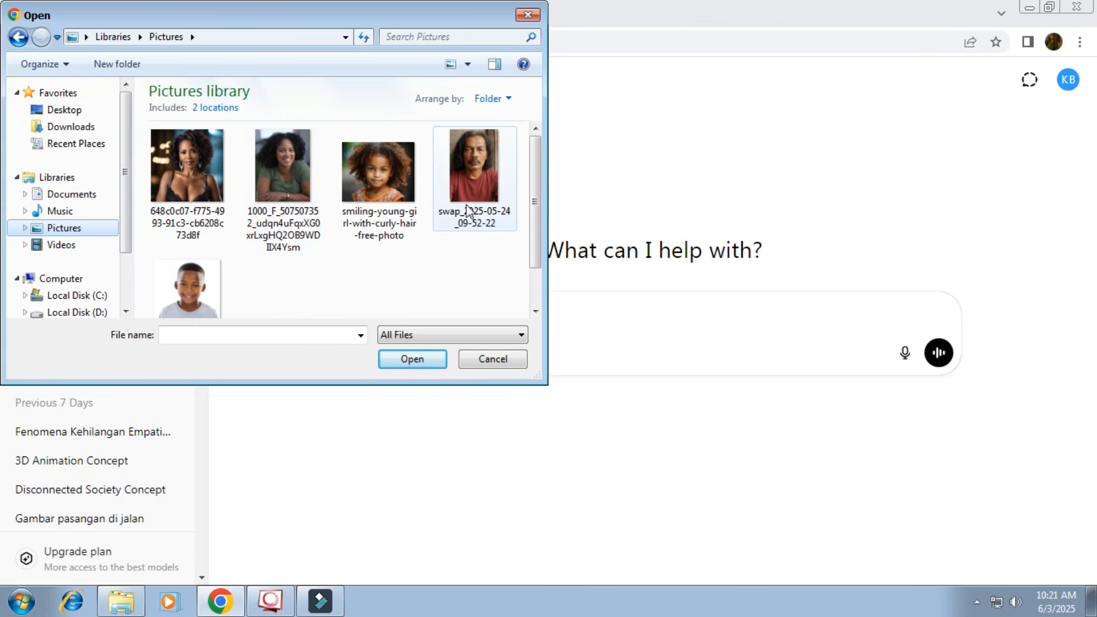
# Step: Attach the photos swap_2025-05-24_09-52-22 and 648c0c07-f775-4993-91c3-cb6208c73d8f to the chat prompt
pyautogui.click(423, 360)
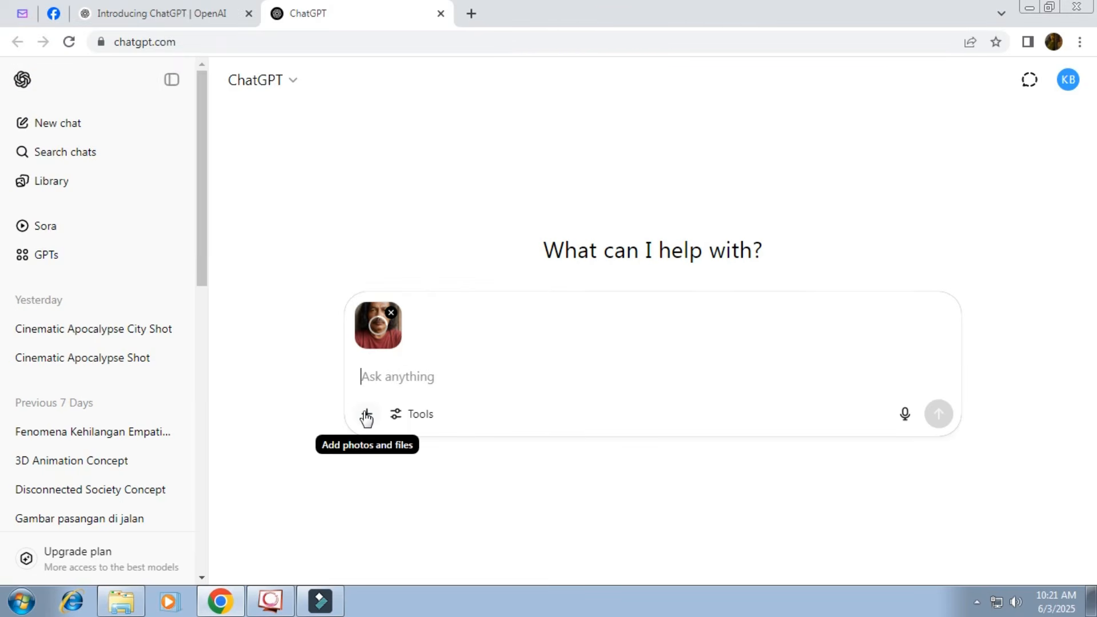
pyautogui.click(366, 416)
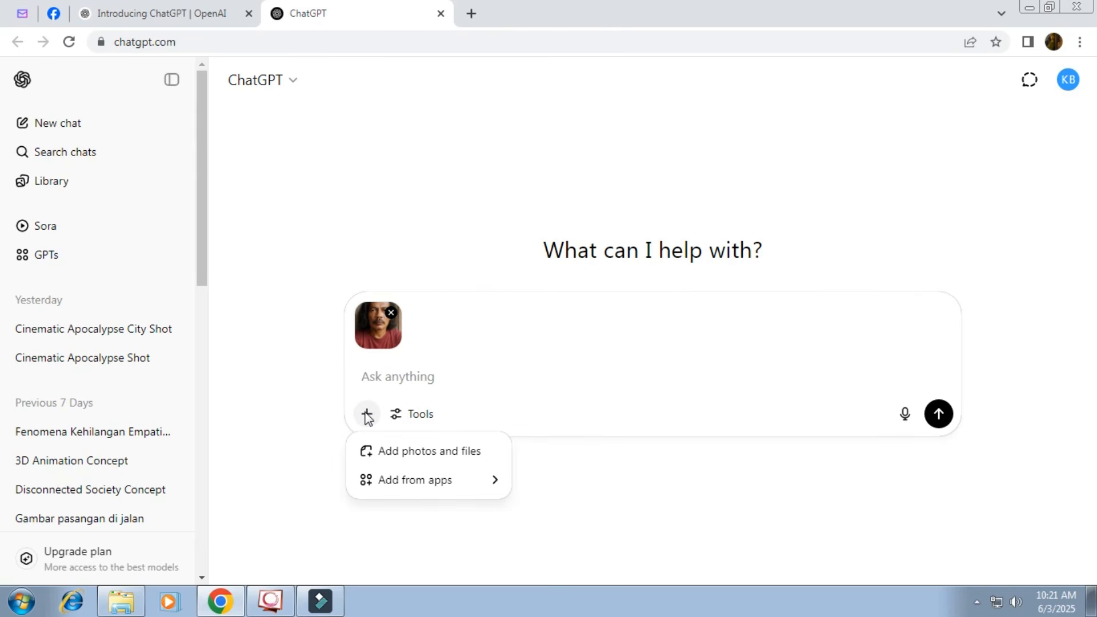
pyautogui.click(381, 451)
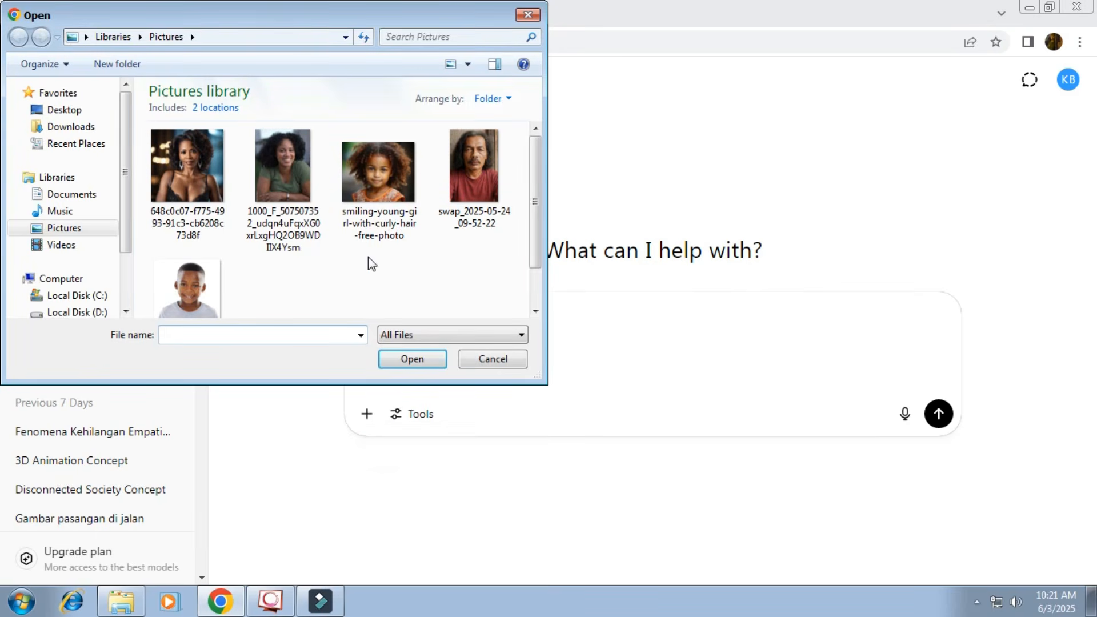
pyautogui.click(215, 183)
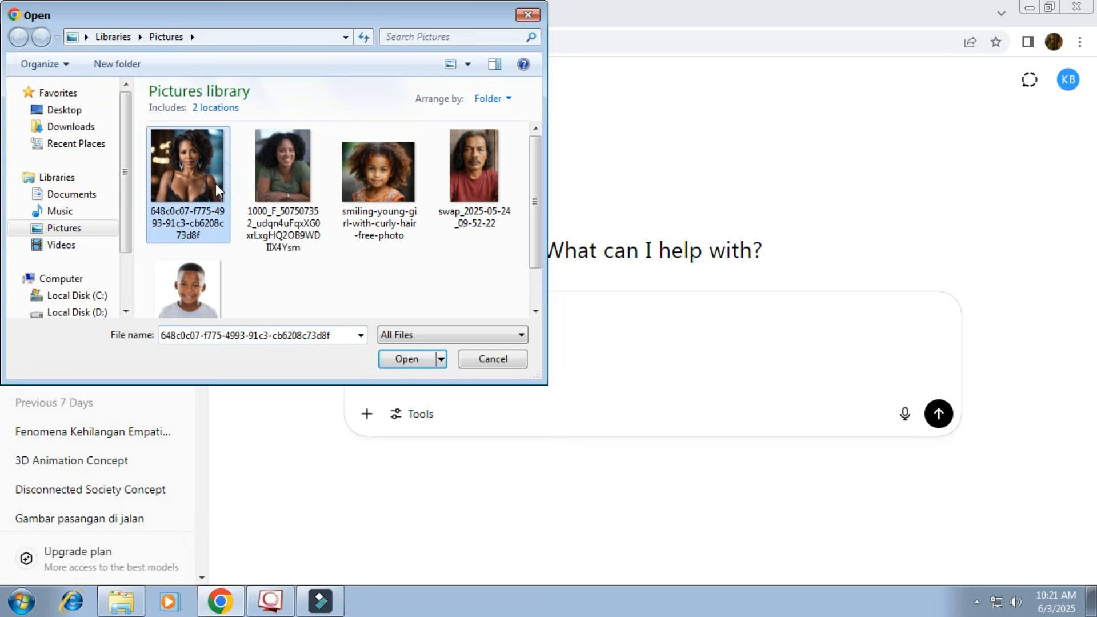
pyautogui.click(402, 360)
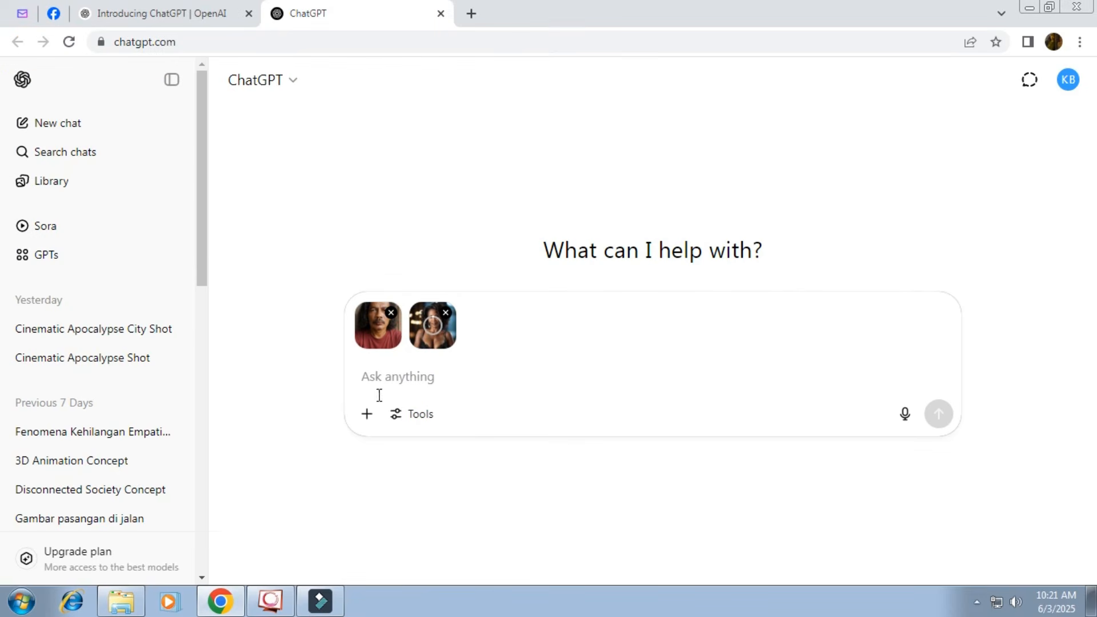
# Step: Attach the 1000_F_507507352 photo of the woman in the green shirt from the Pictures library to the prompt
pyautogui.click(367, 421)
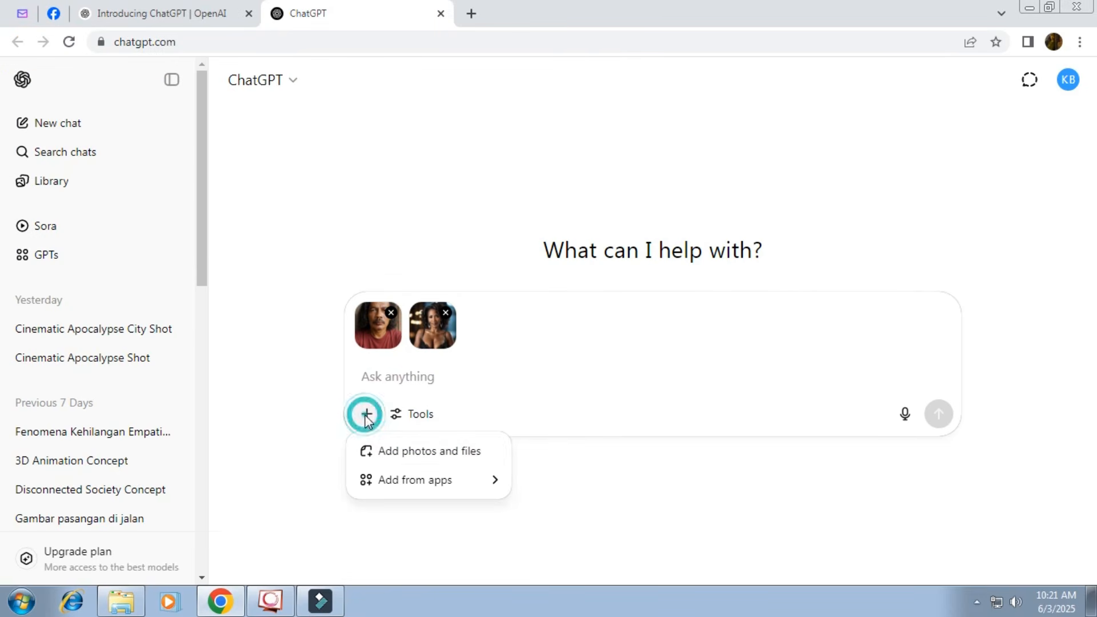
pyautogui.click(391, 455)
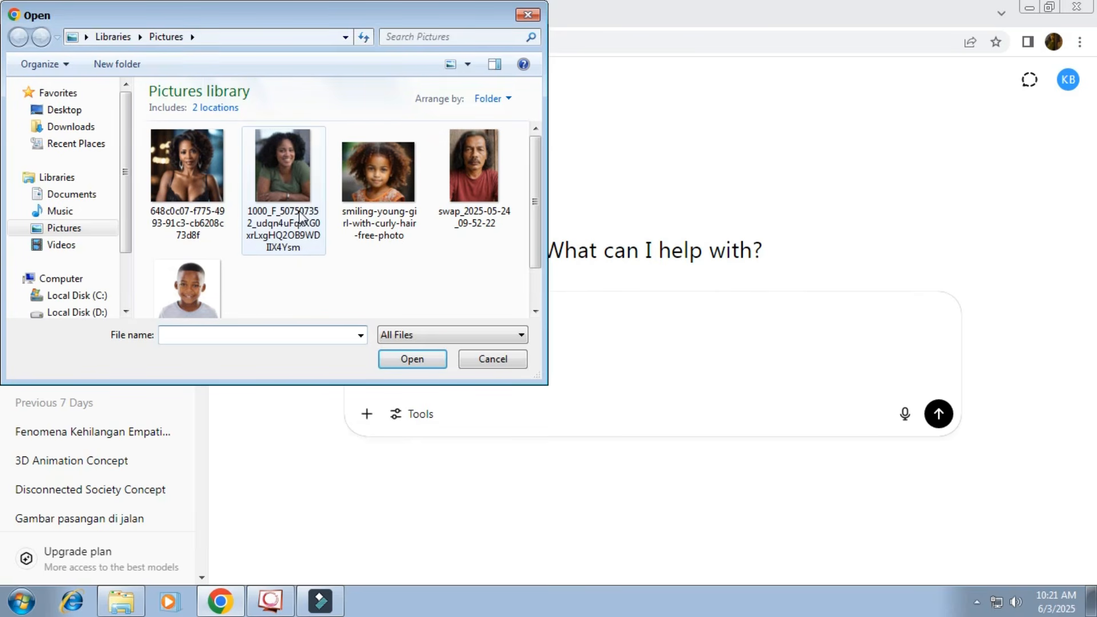
pyautogui.click(295, 200)
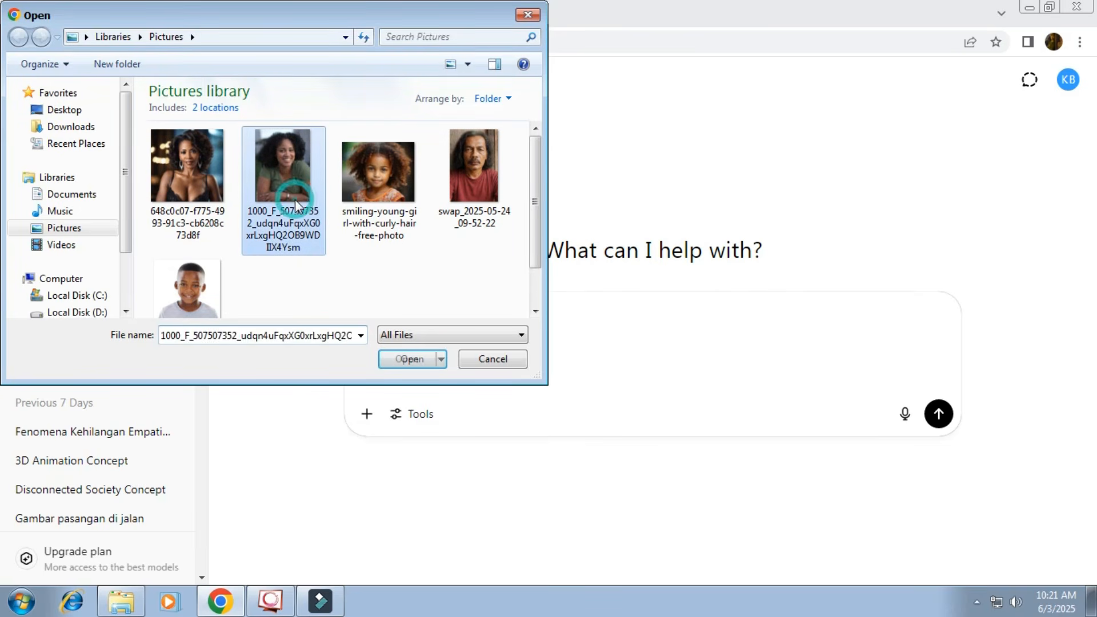
pyautogui.click(412, 360)
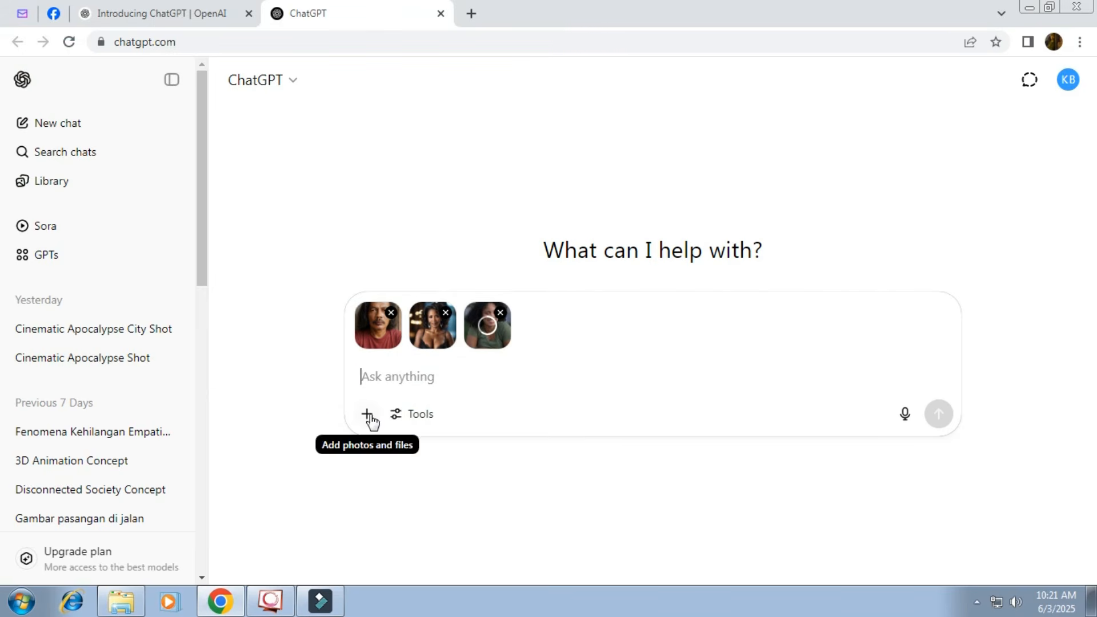
# Step: Attach the photo young-boy-smiling-with-grey-shirt from the Pictures library to the prompt
pyautogui.click(369, 415)
pyautogui.click(391, 453)
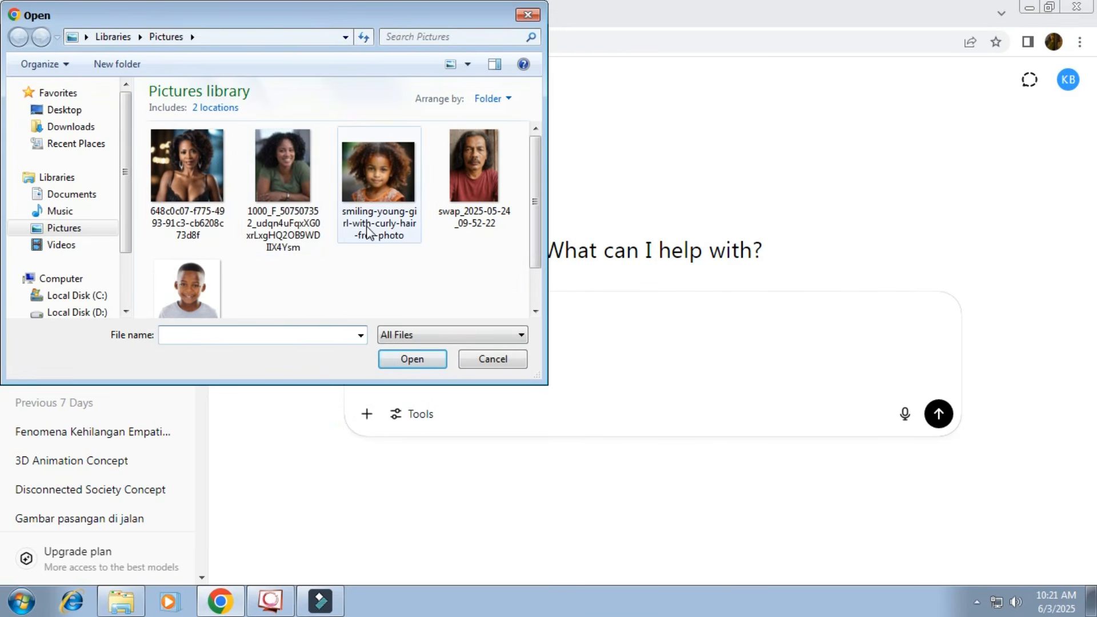
pyautogui.click(201, 280)
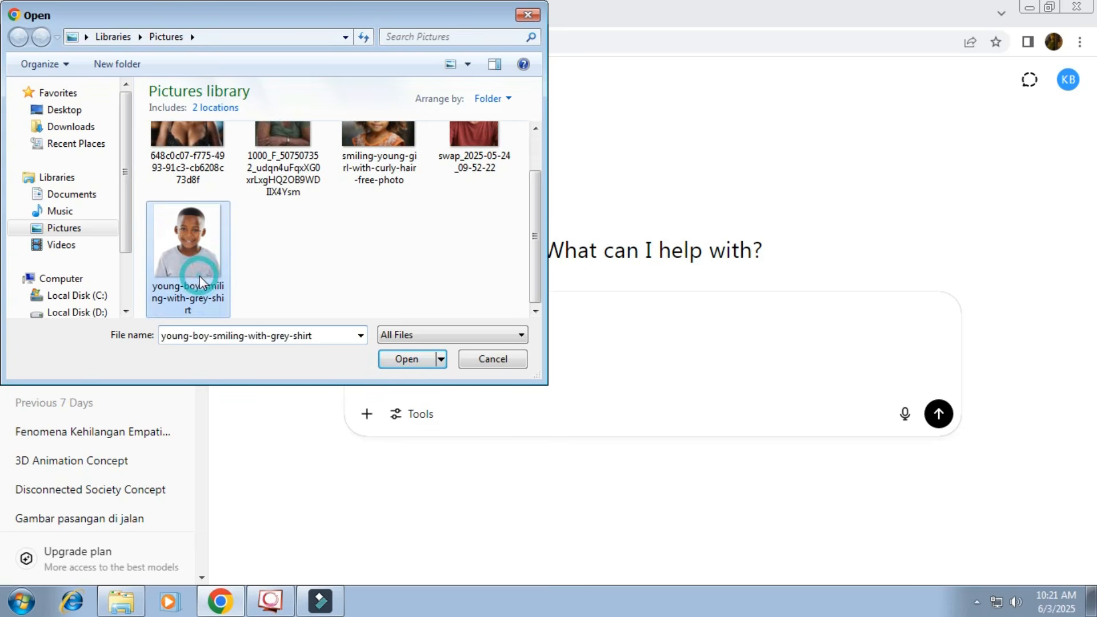
pyautogui.click(400, 358)
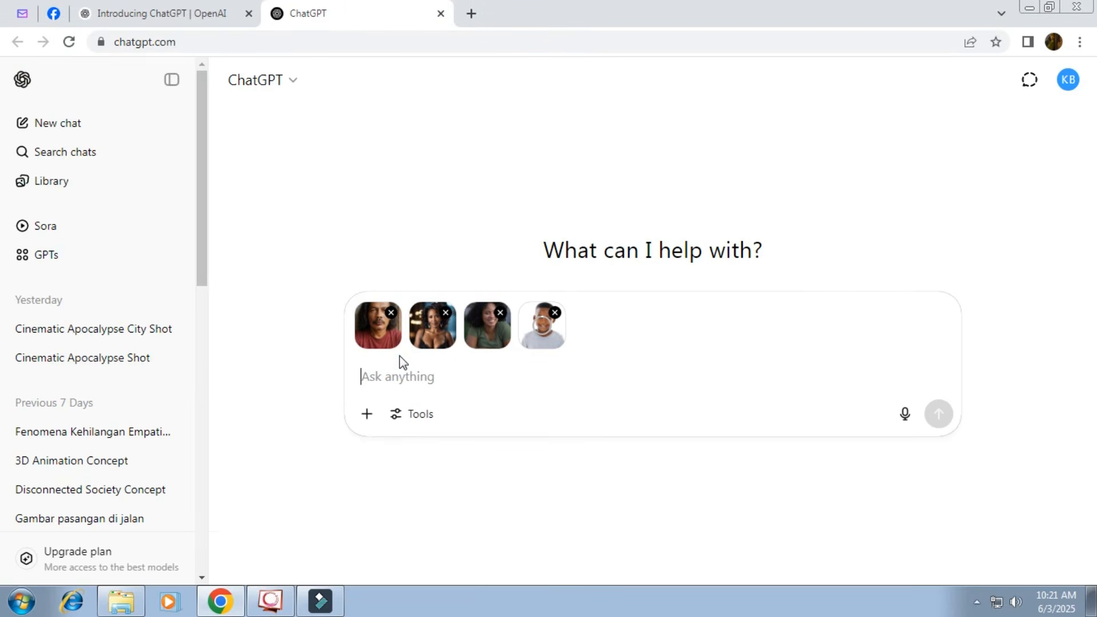
# Step: Attach the photo smiling-young-girl-with-curly-hair-free-photo from the Pictures library to the prompt
pyautogui.click(368, 414)
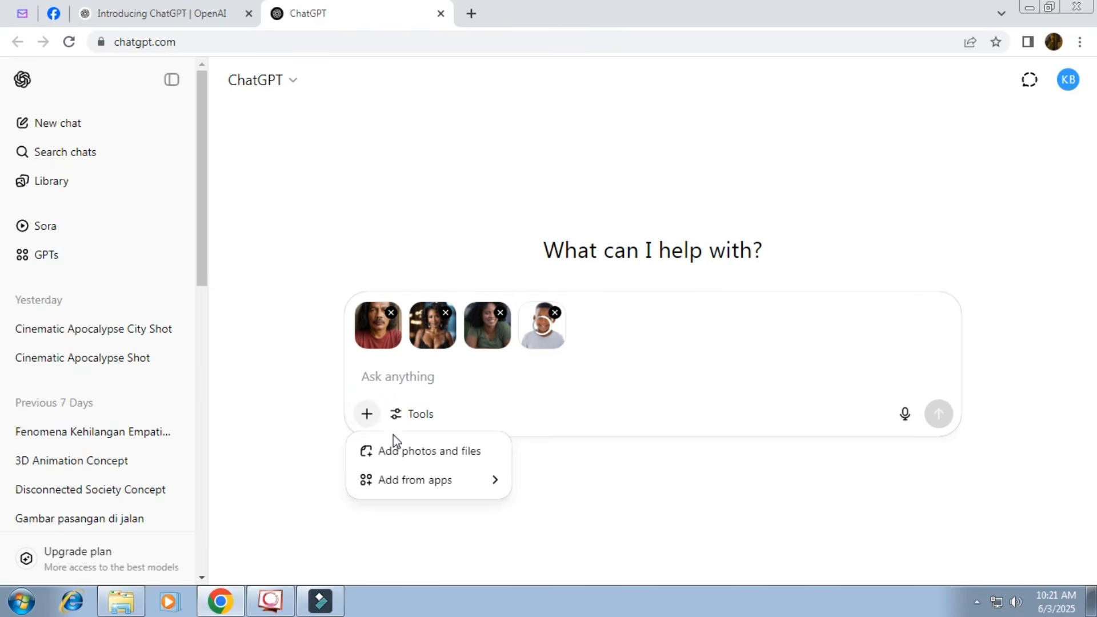
pyautogui.click(404, 453)
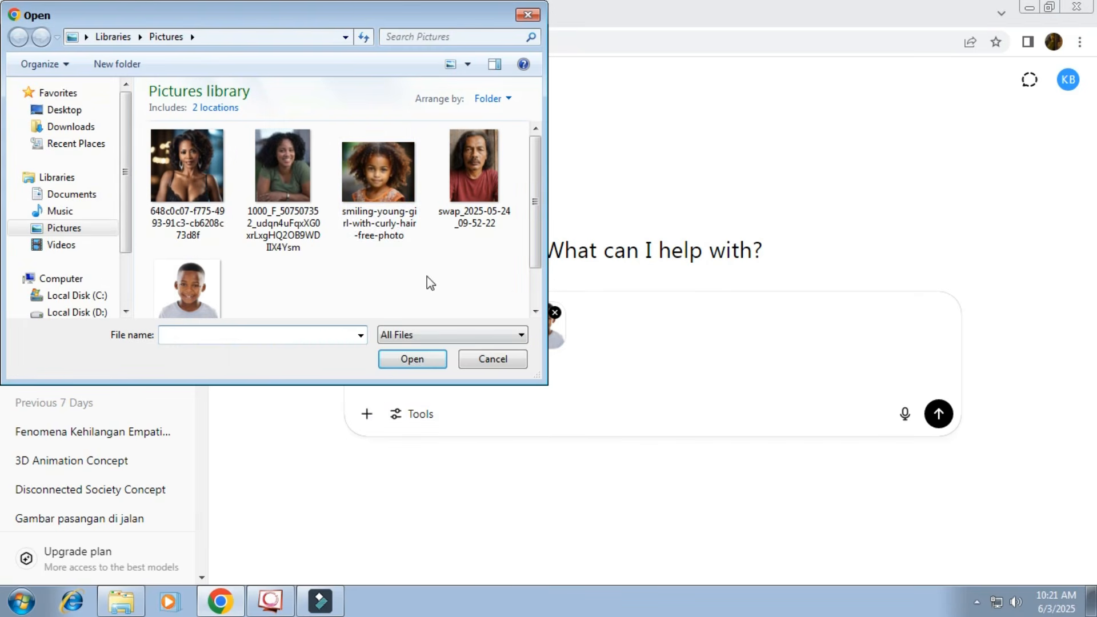
pyautogui.click(390, 195)
pyautogui.click(416, 358)
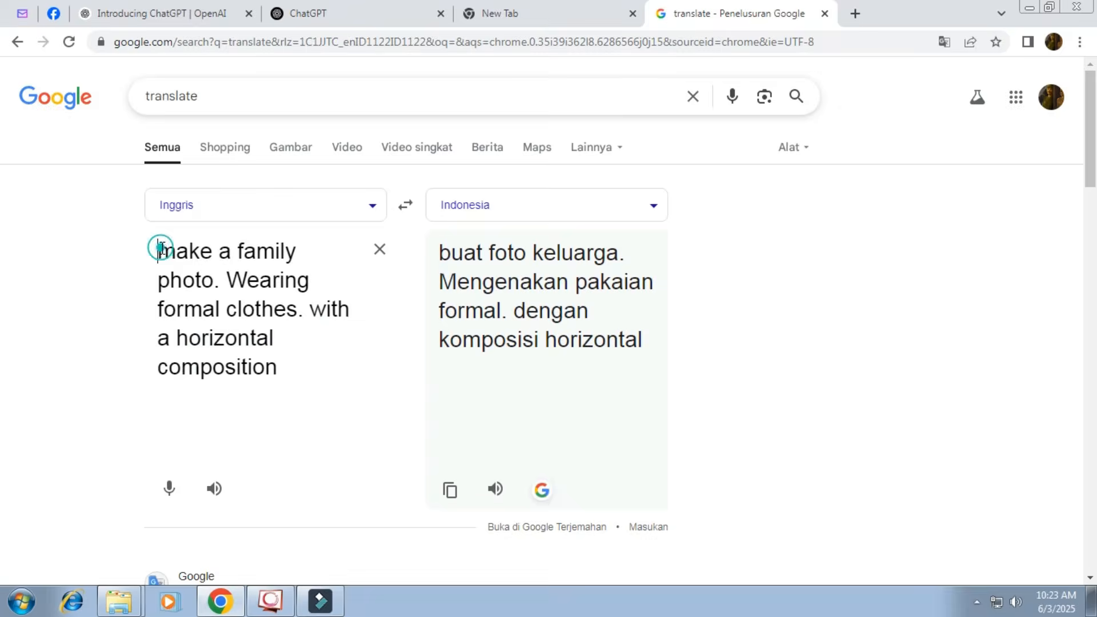
# Step: Copy the whole English source text about making a family photo from the Google translation page
pyautogui.tripleClick(157, 247)
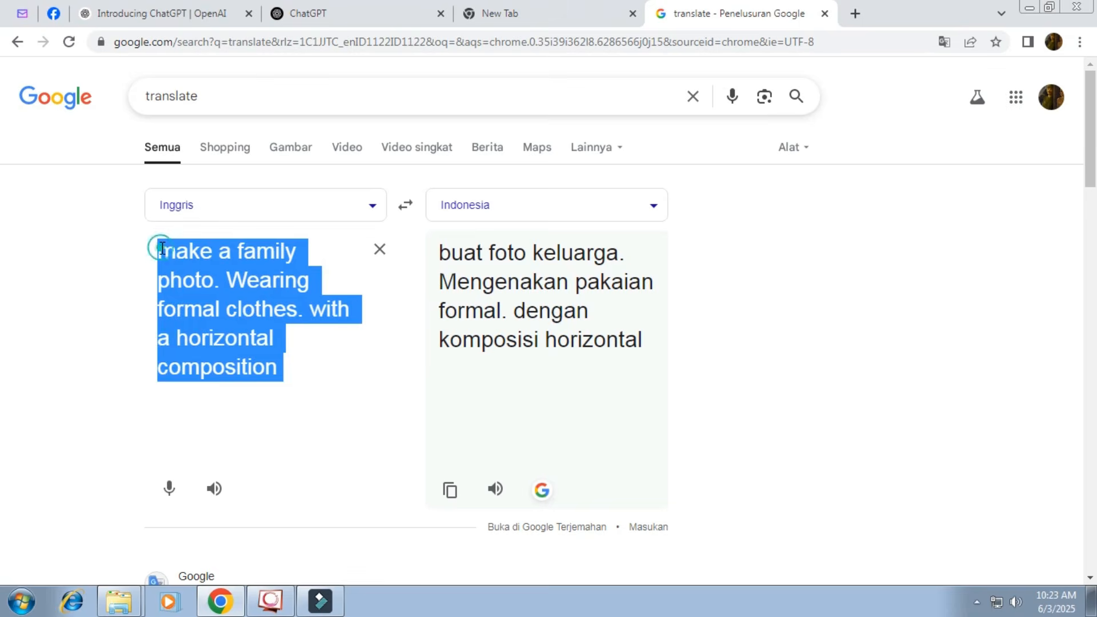
pyautogui.rightClick(158, 246)
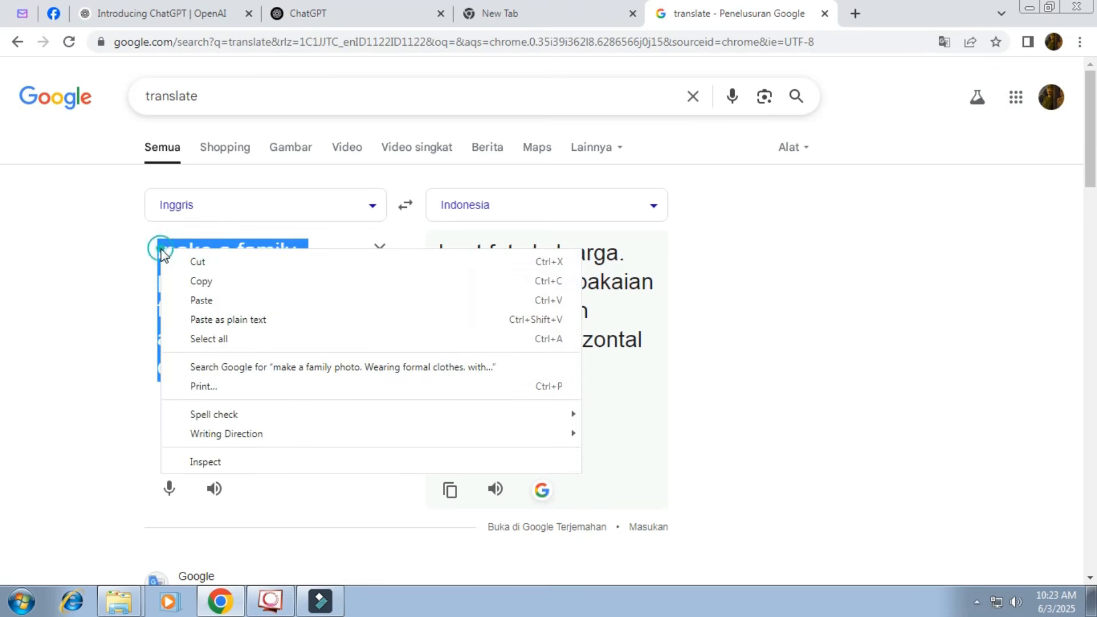
pyautogui.click(207, 282)
# Step: Paste "make a family photo. Wearing formal clothes. with a horizontal composition" into the ChatGPT prompt with the attached photos and submit it
pyautogui.click(193, 12)
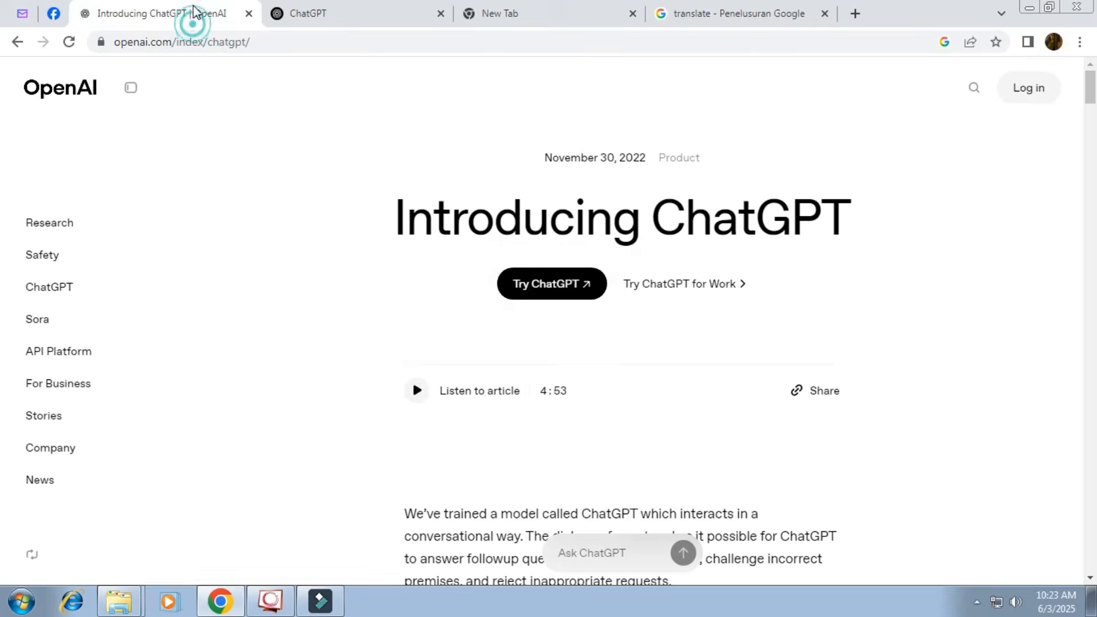
pyautogui.click(361, 16)
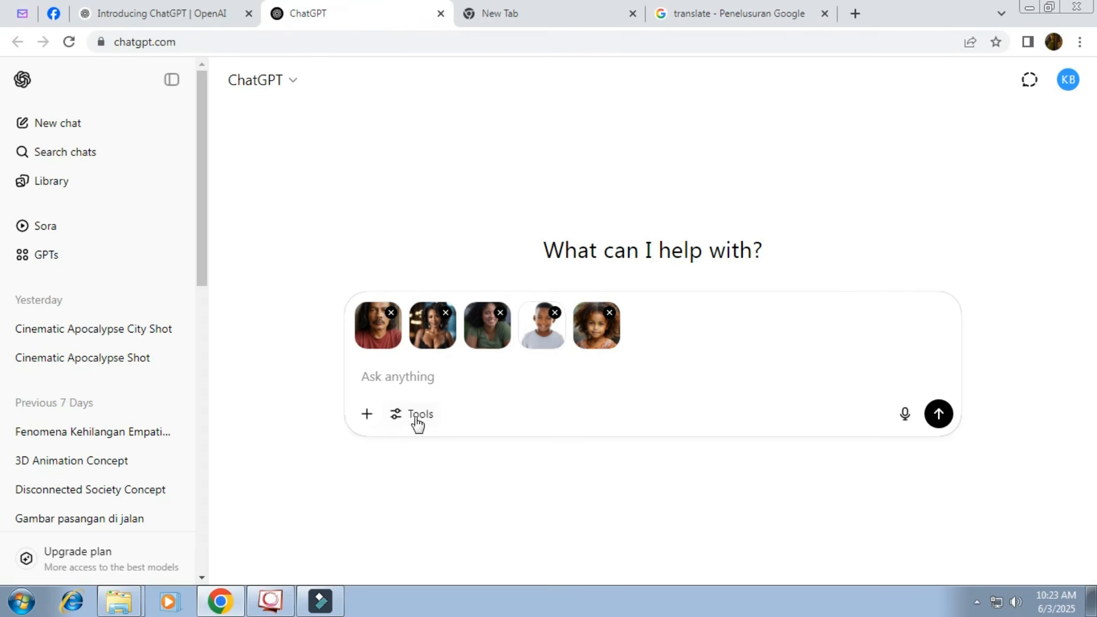
pyautogui.rightClick(407, 375)
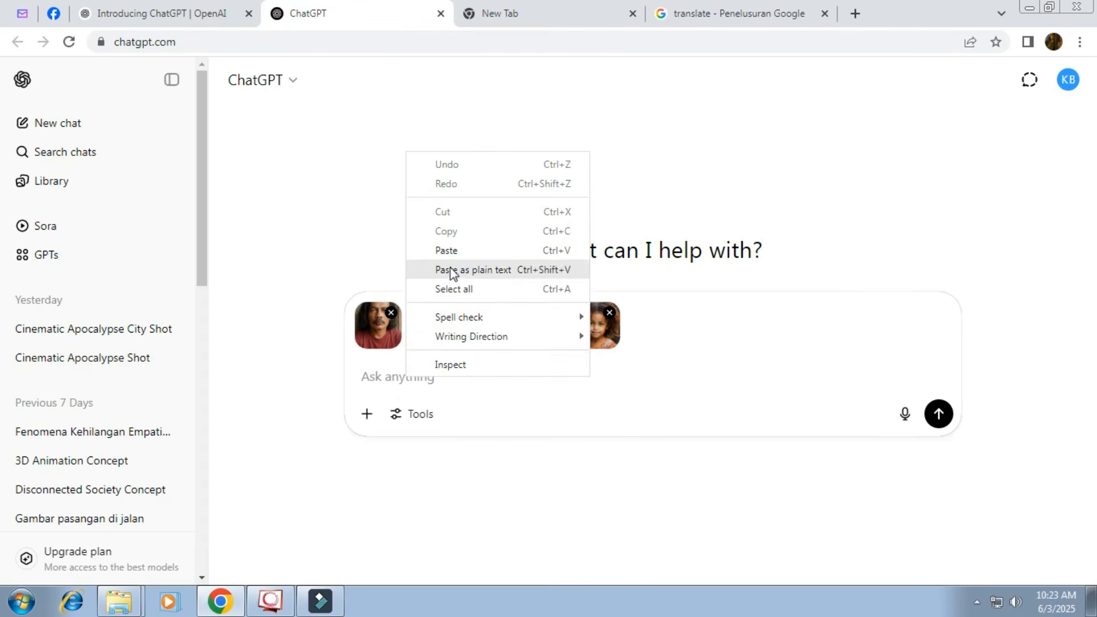
pyautogui.click(451, 250)
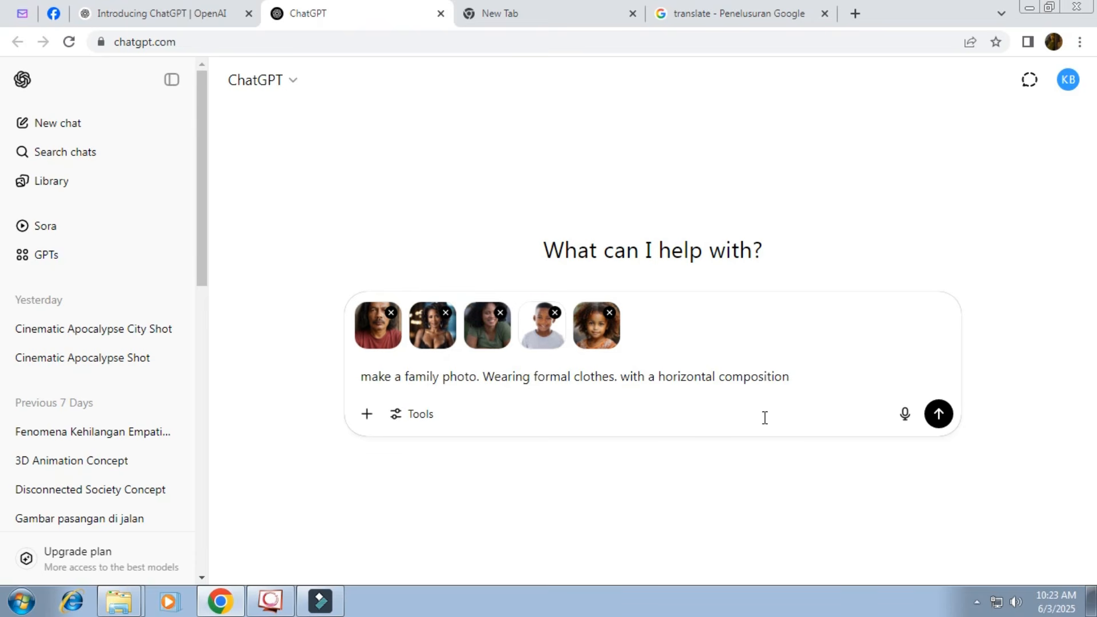
pyautogui.click(940, 416)
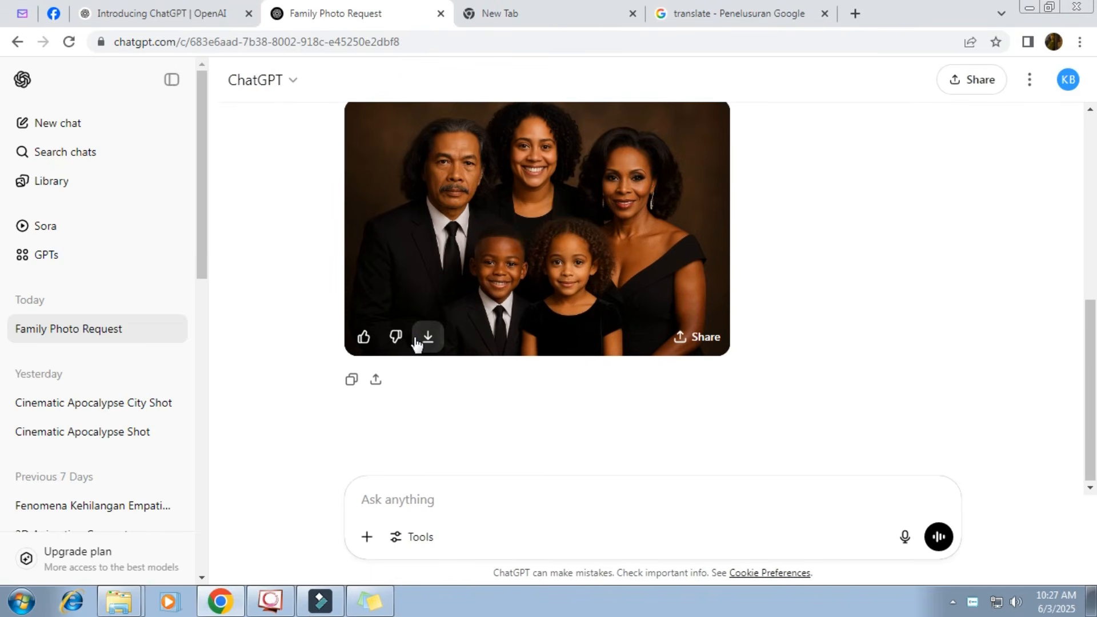
# Step: View the generated family photo at full size, rate it as good and save it to the computer
pyautogui.click(496, 281)
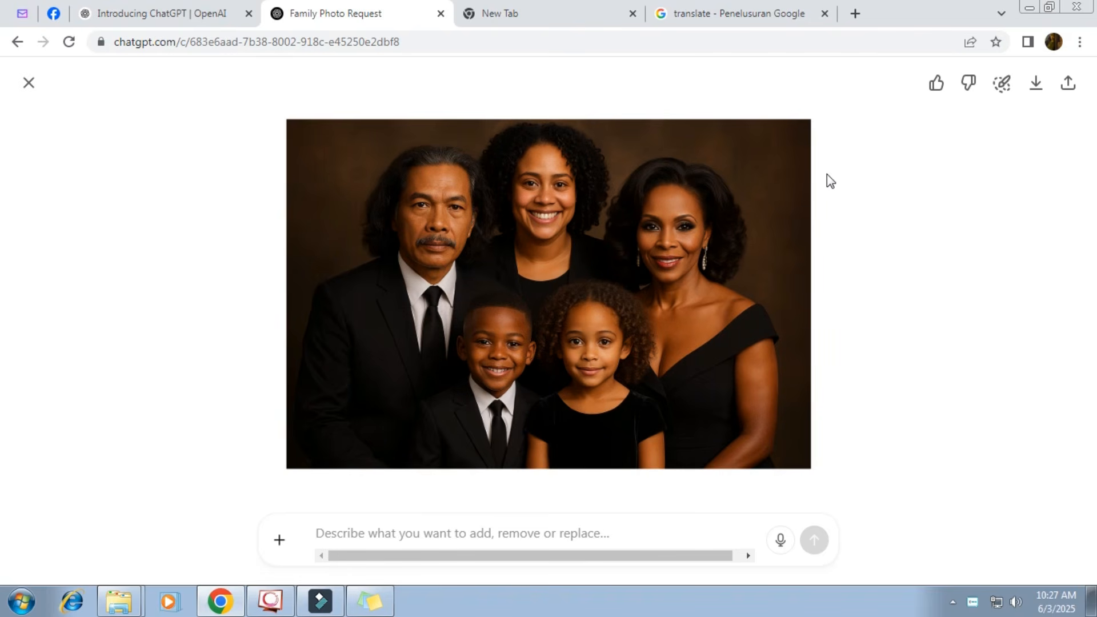
pyautogui.doubleClick(942, 87)
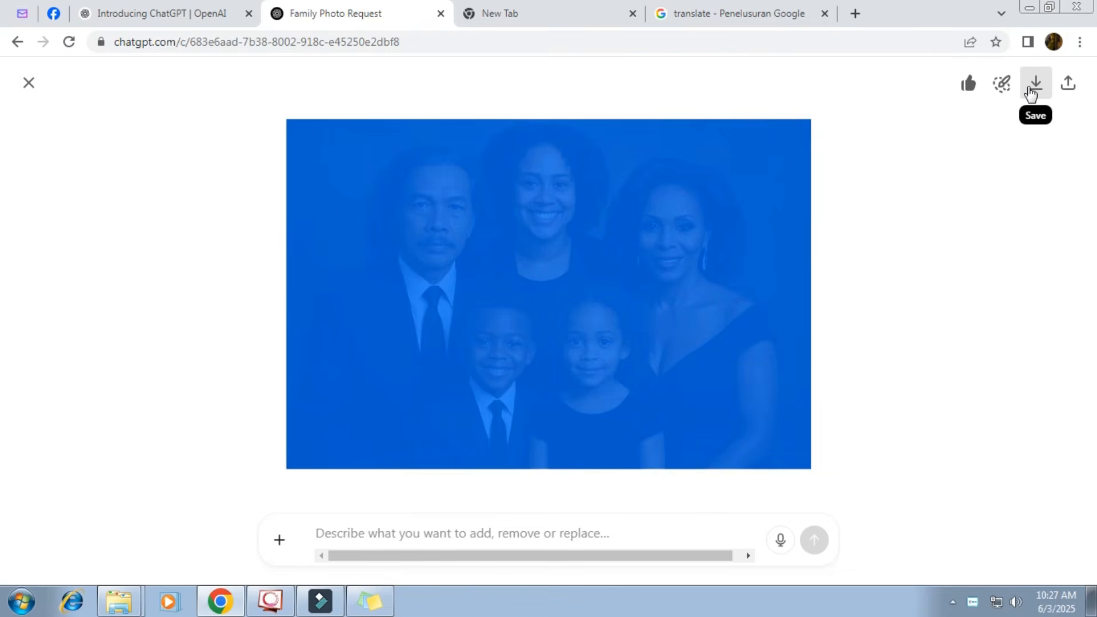
pyautogui.click(1032, 89)
pyautogui.click(892, 186)
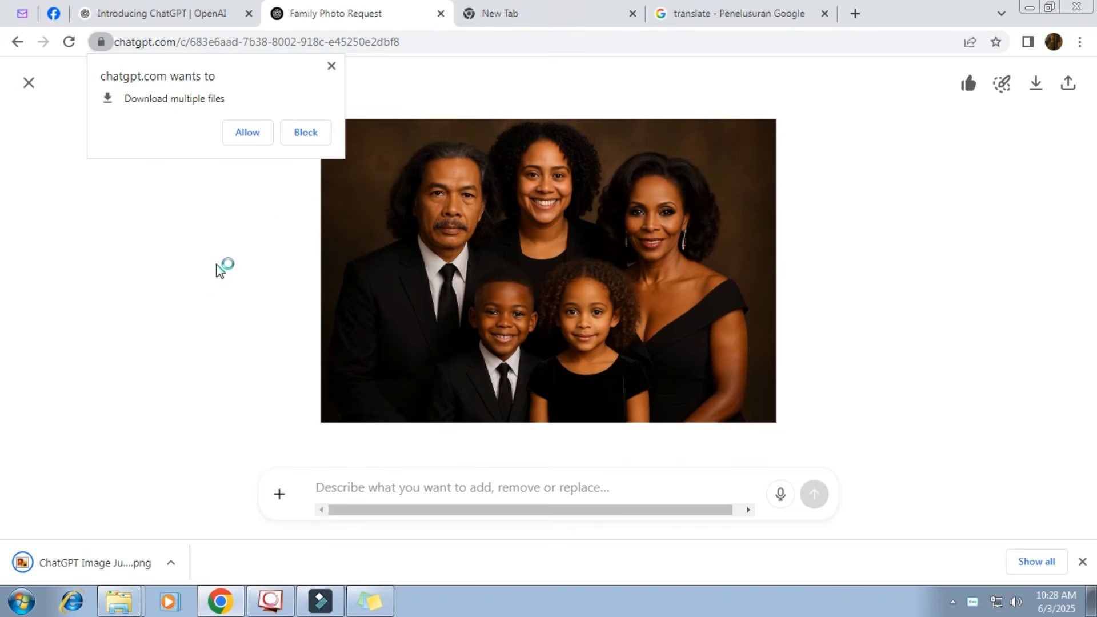
pyautogui.click(509, 16)
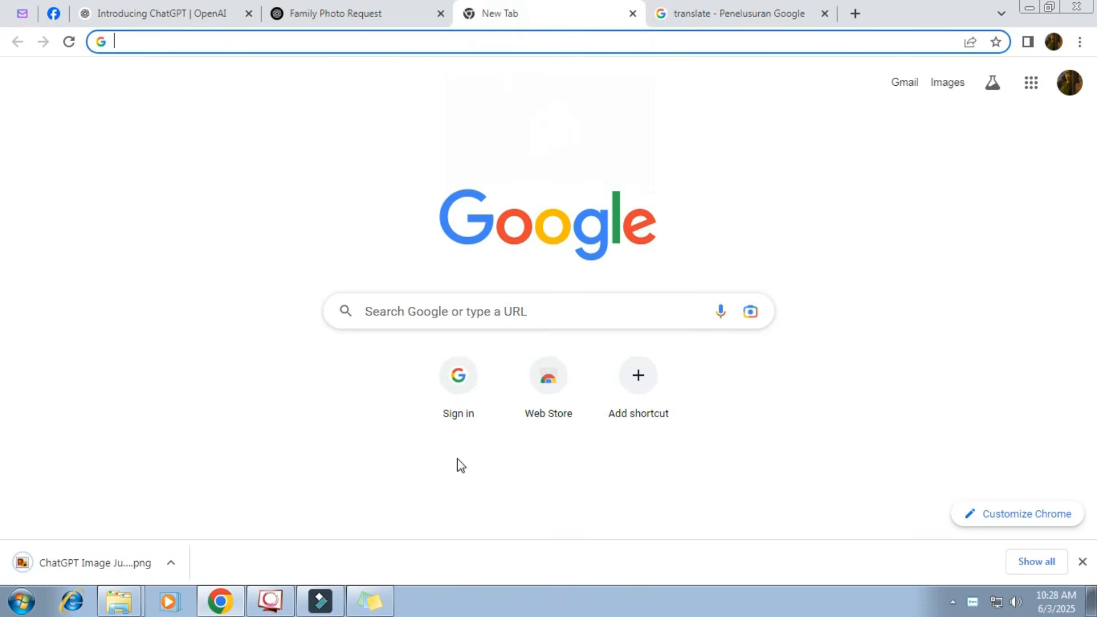
pyautogui.click(370, 606)
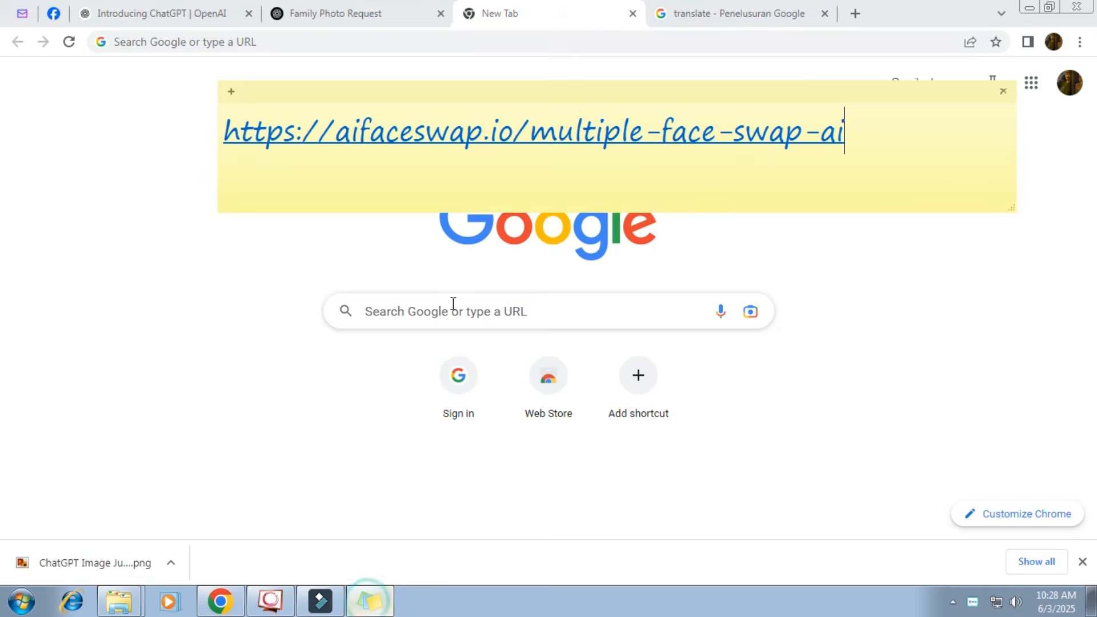
pyautogui.tripleClick(481, 126)
pyautogui.rightClick(479, 126)
pyautogui.rightClick(479, 126)
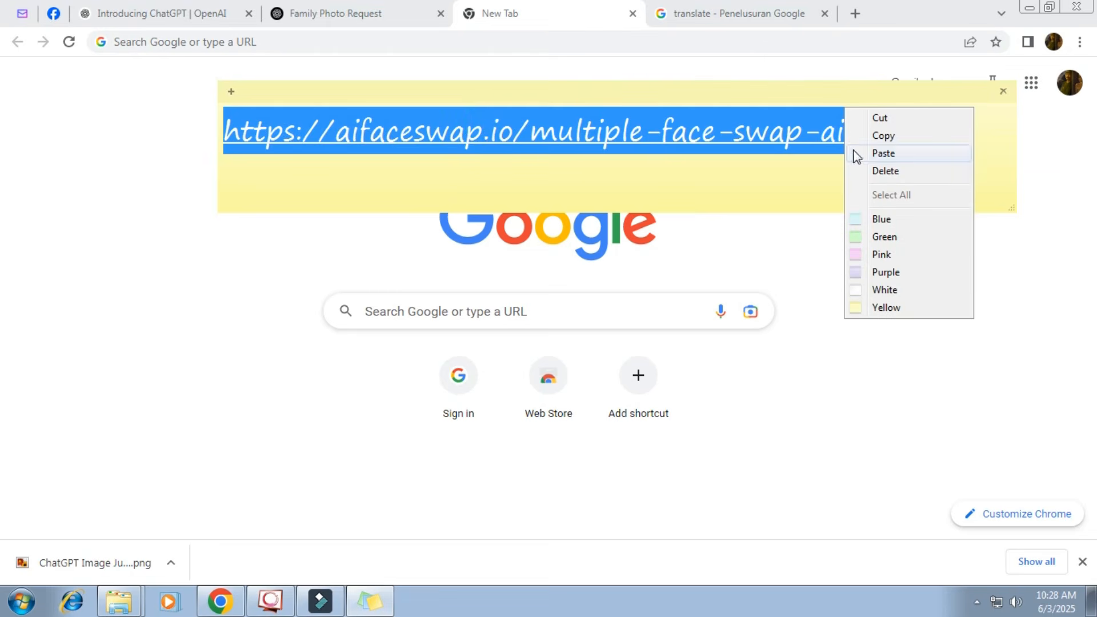
pyautogui.click(871, 137)
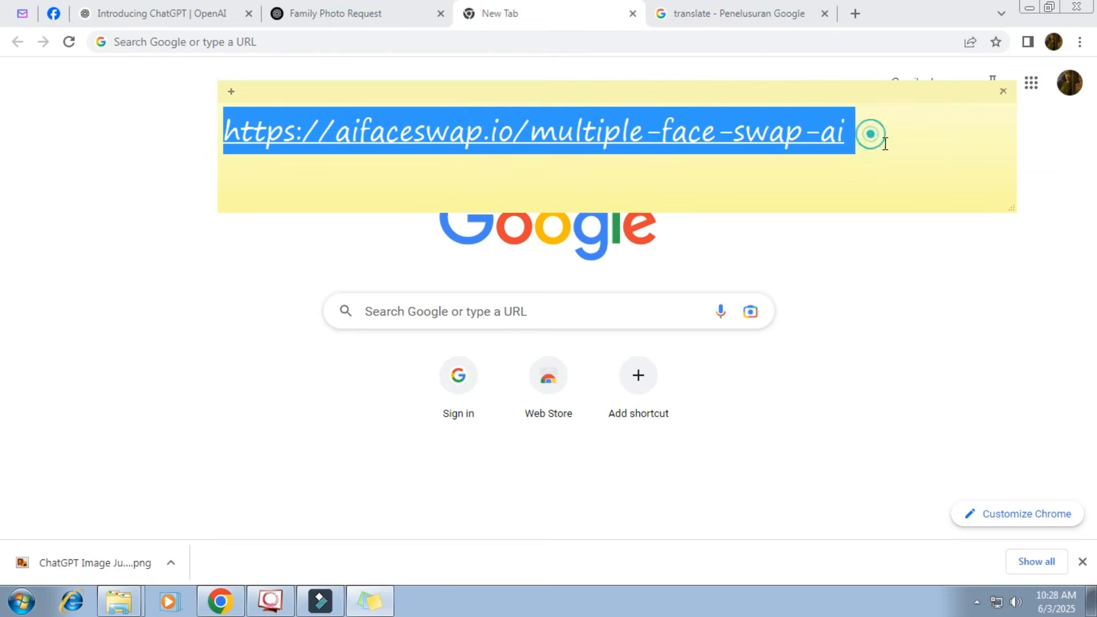
pyautogui.click(554, 22)
pyautogui.click(482, 41)
pyautogui.rightClick(480, 41)
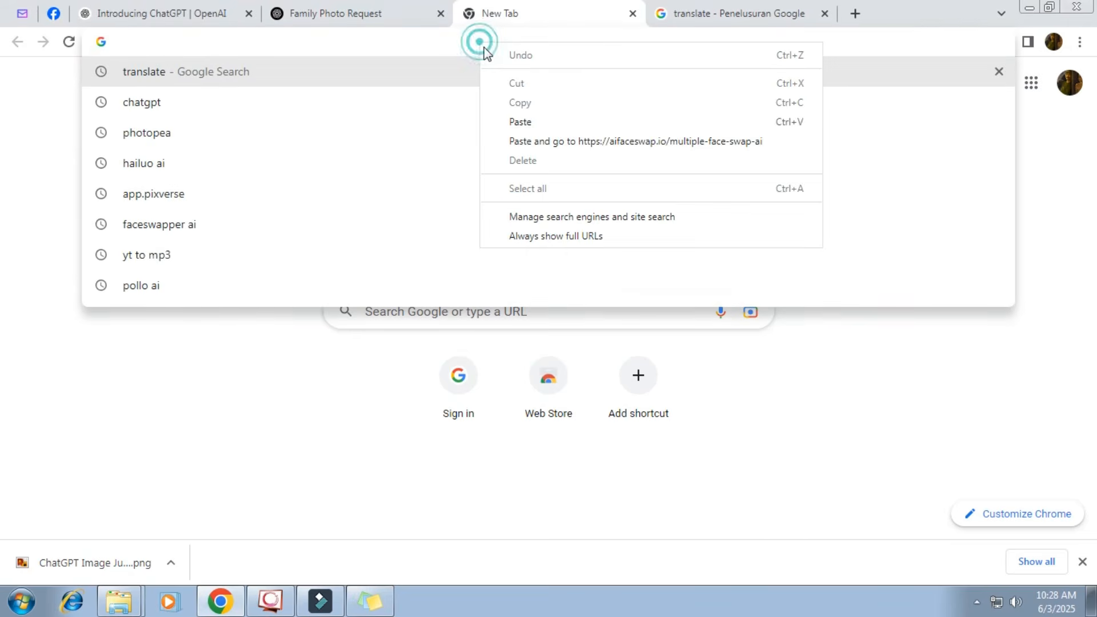
pyautogui.click(520, 122)
pyautogui.press('Return')
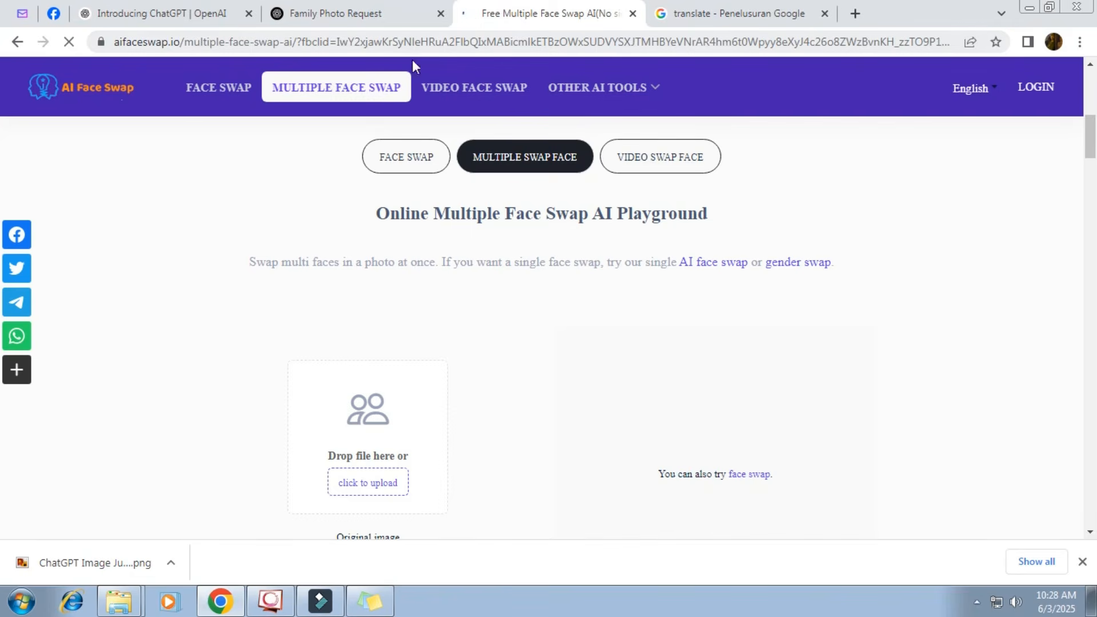
# Step: Upload "ChatGPT Image Jun 3, 2025, 10_27_57 AM" from the Downloads folder as the original image for the multiple face swap
pyautogui.scroll(-4, 275, 210)
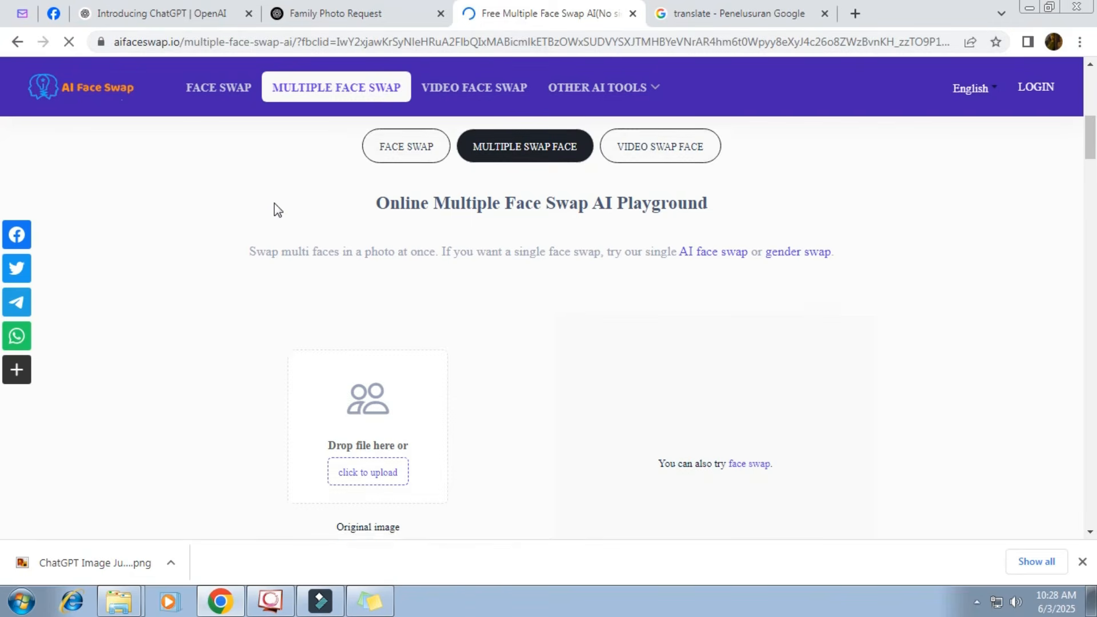
pyautogui.scroll(10, 353, 225)
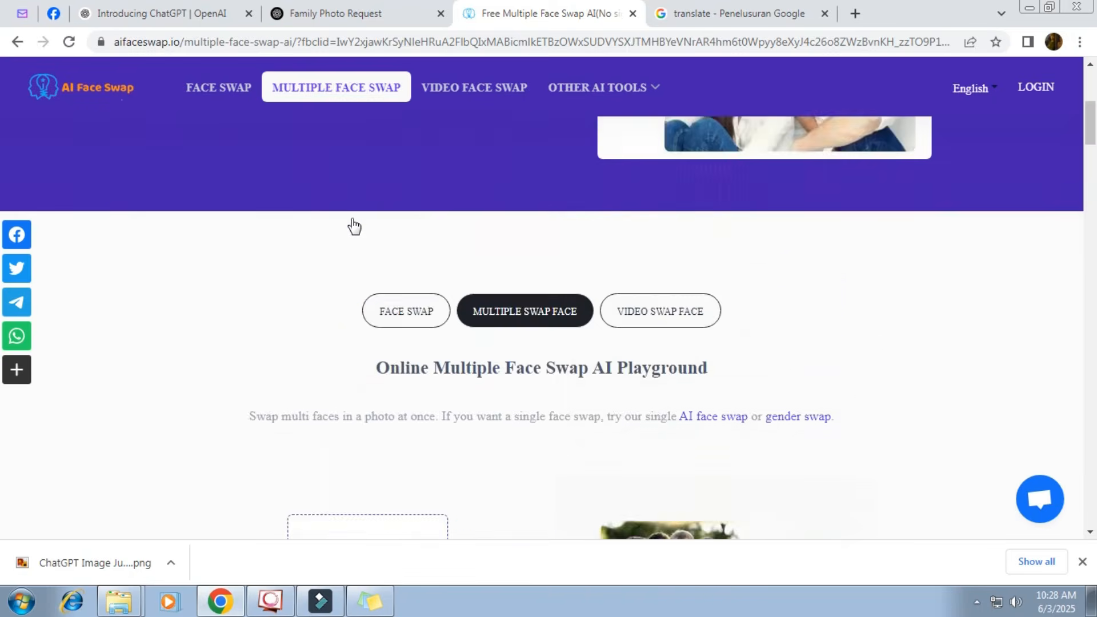
pyautogui.scroll(-9, 353, 225)
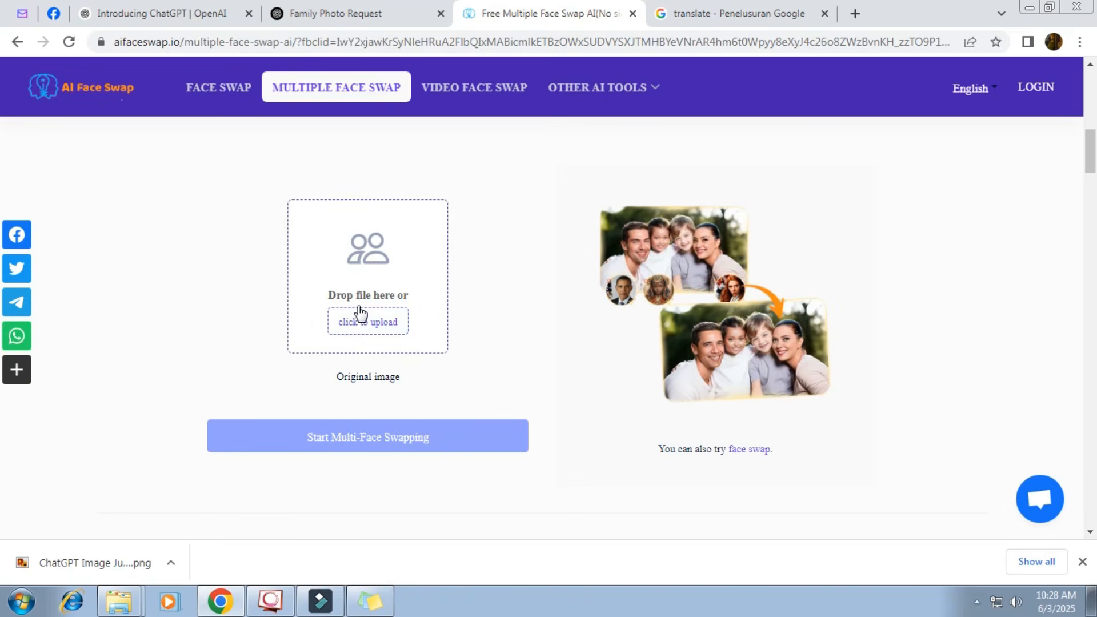
pyautogui.click(348, 313)
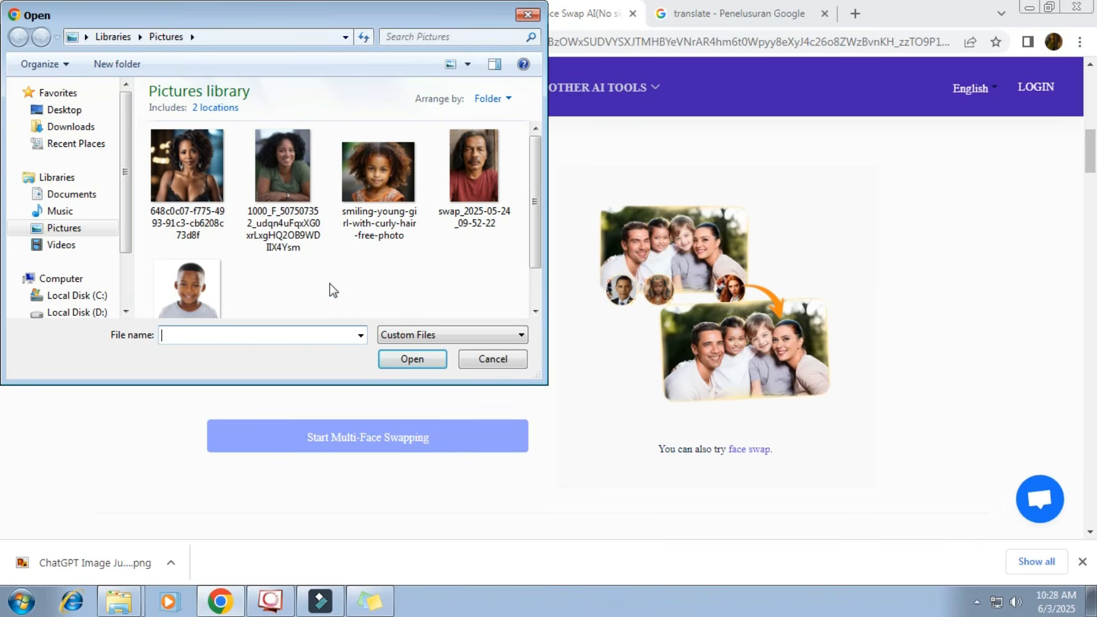
pyautogui.click(81, 128)
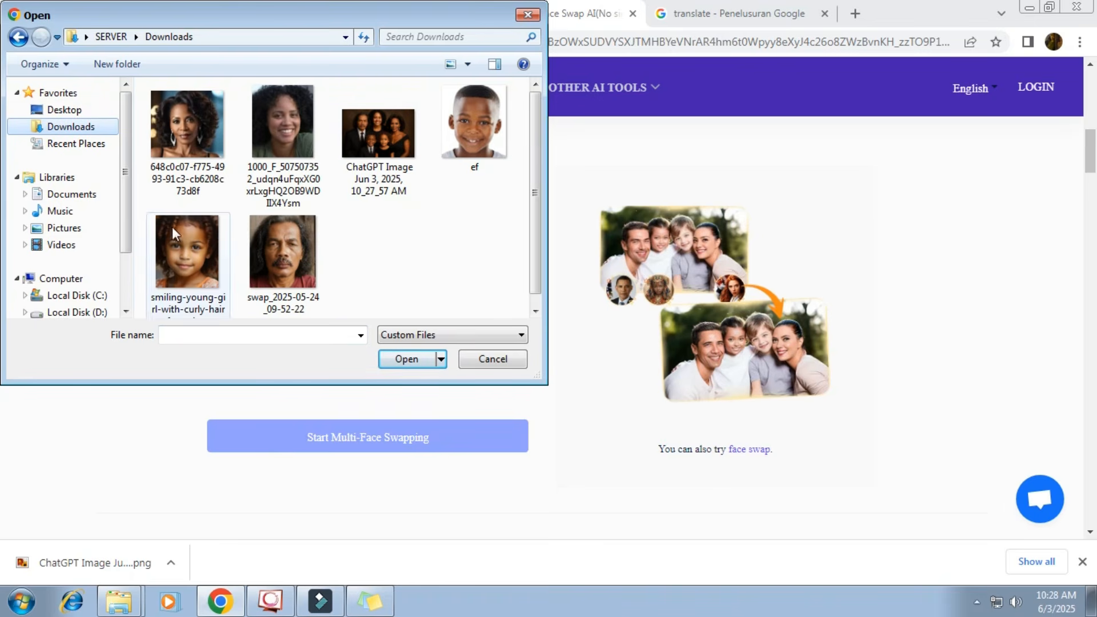
pyautogui.click(75, 228)
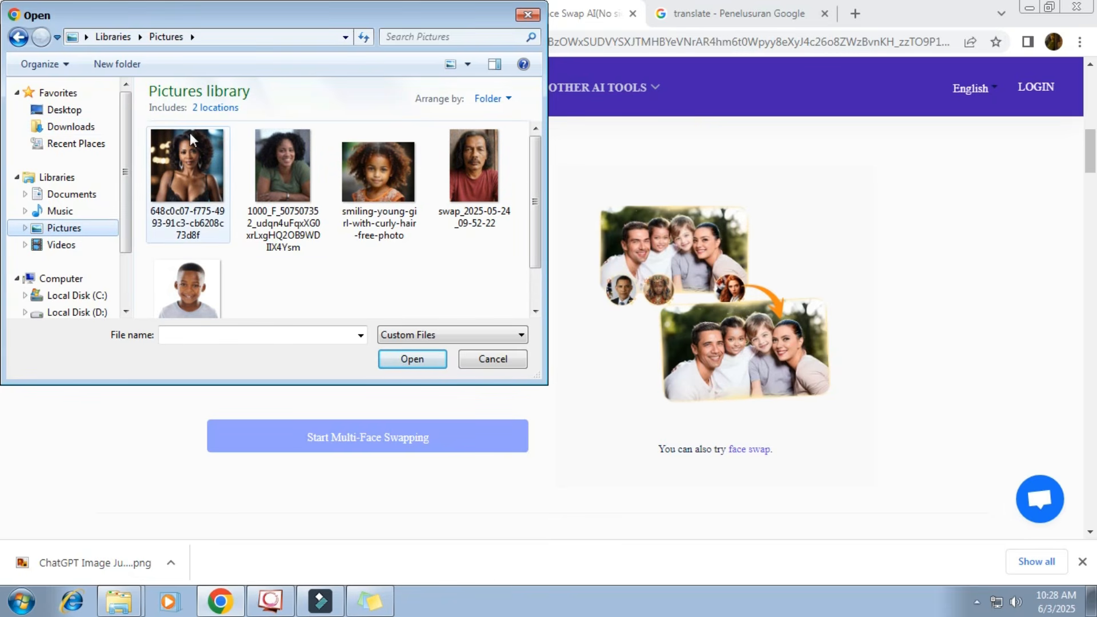
pyautogui.click(76, 121)
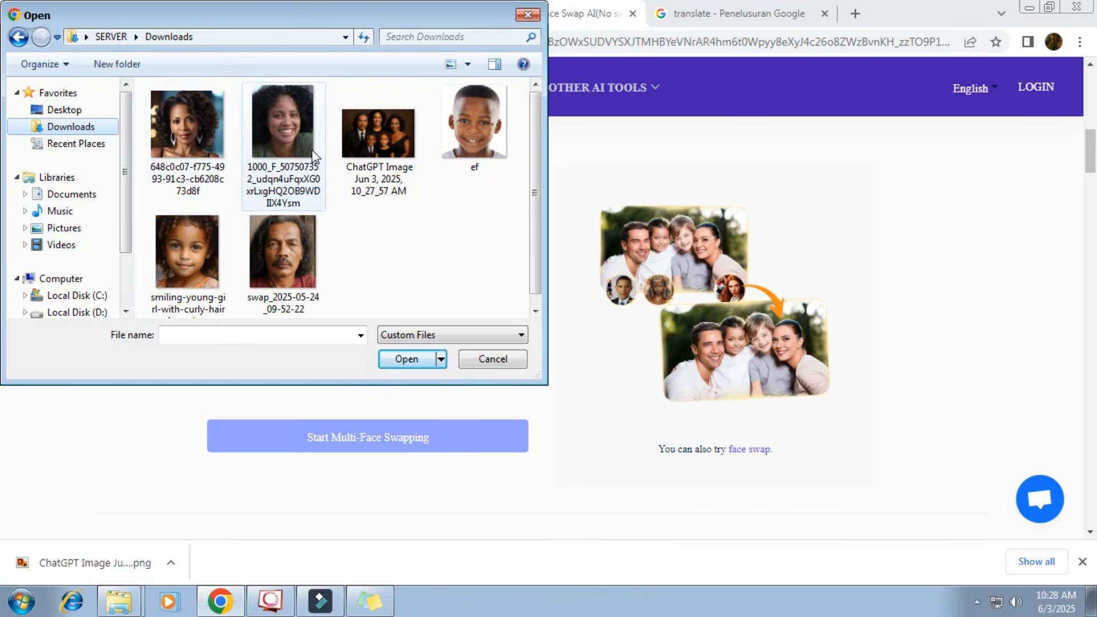
pyautogui.click(381, 142)
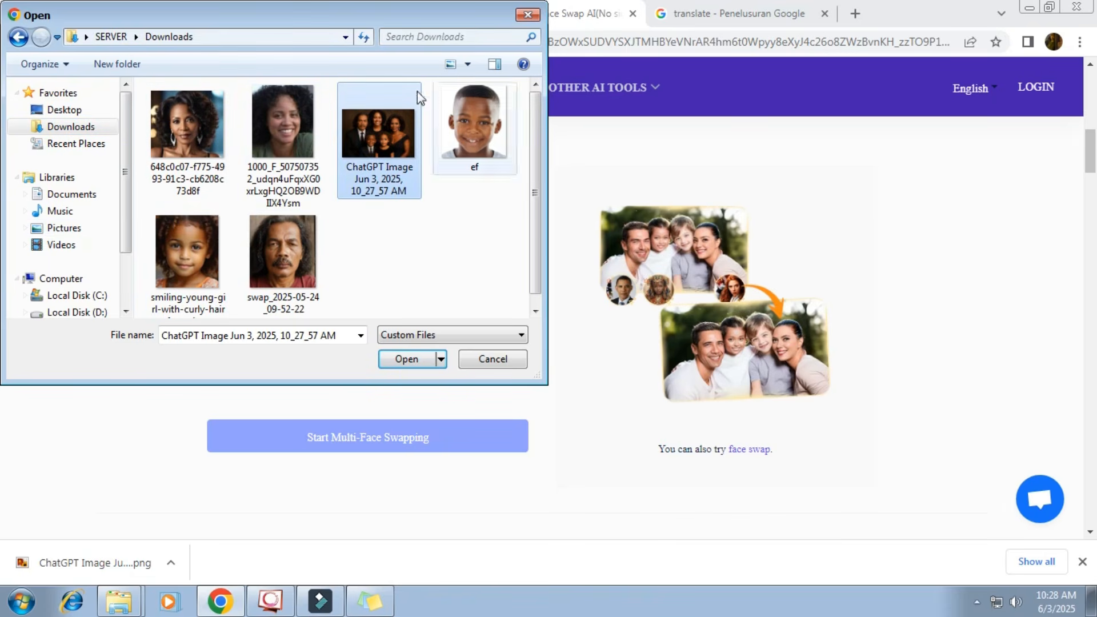
pyautogui.click(426, 360)
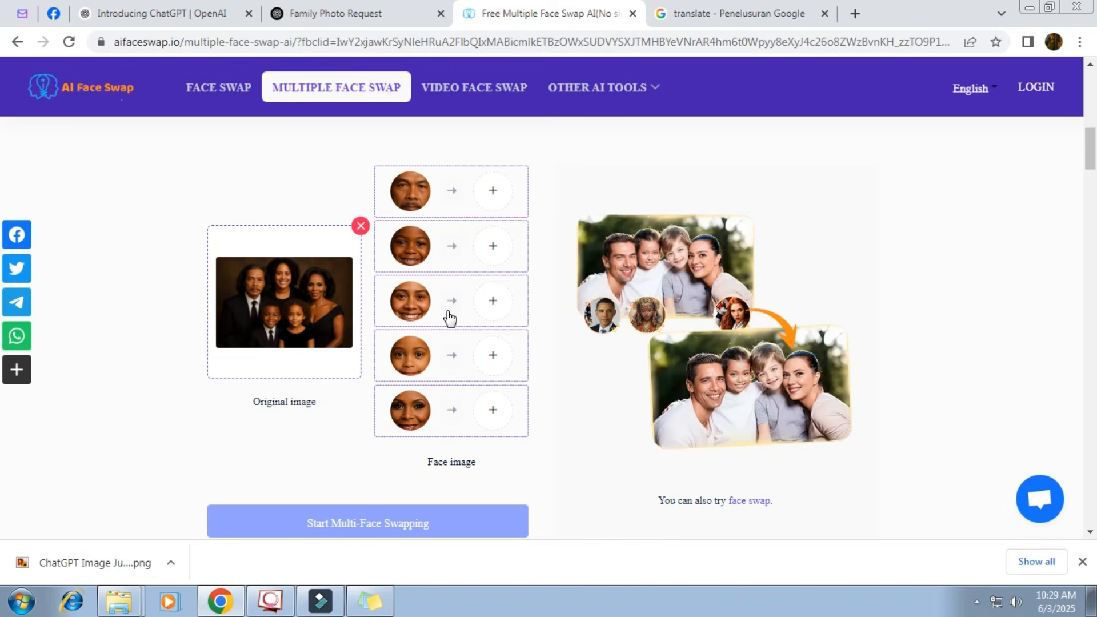
# Step: Add swap_2025-05-24_09-52-22 as the replacement for the first detected face and ef for the second
pyautogui.click(495, 194)
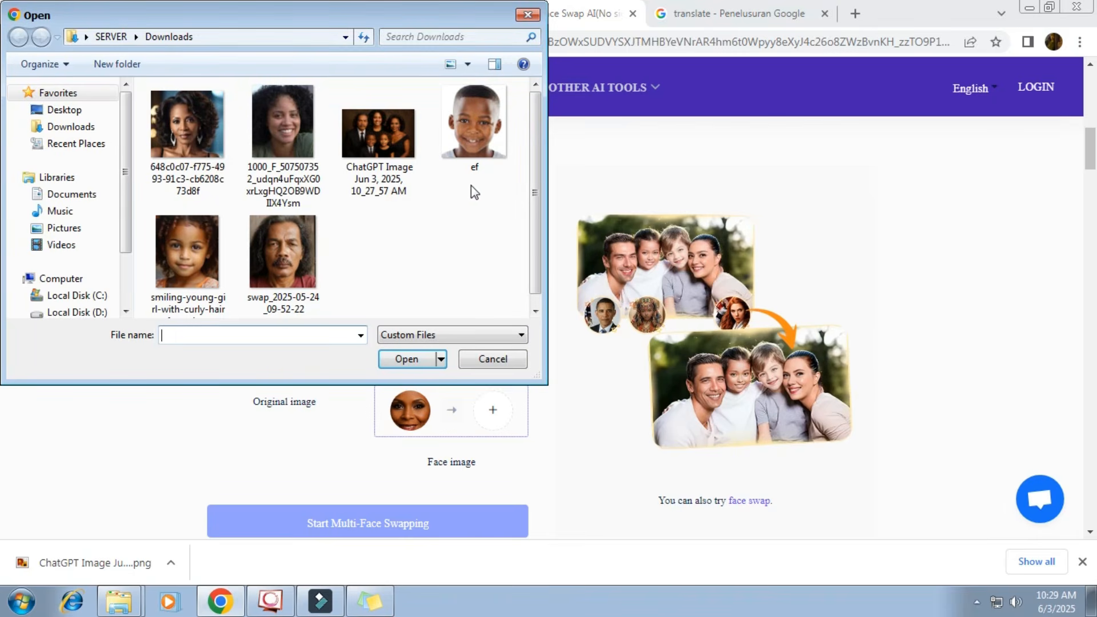
pyautogui.click(277, 248)
pyautogui.click(403, 357)
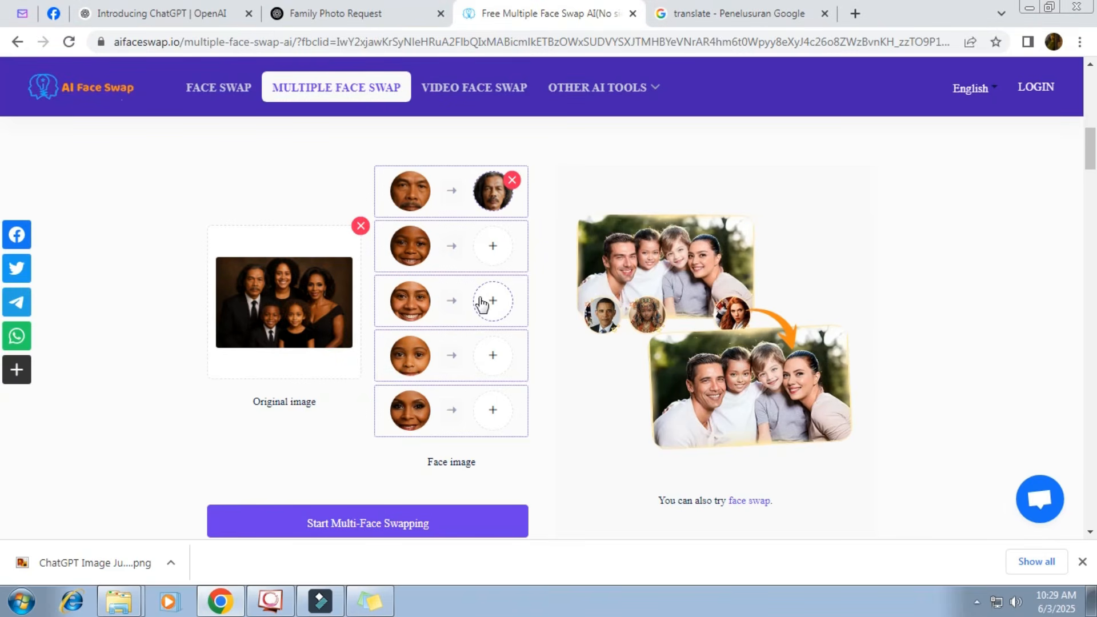
pyautogui.scroll(1, 503, 337)
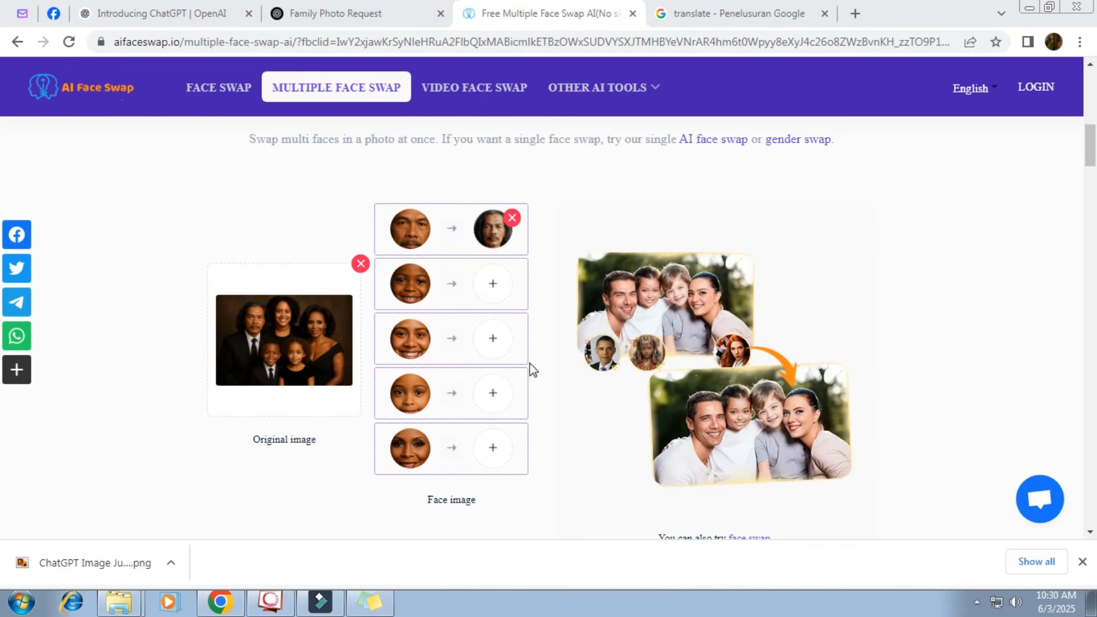
pyautogui.click(487, 274)
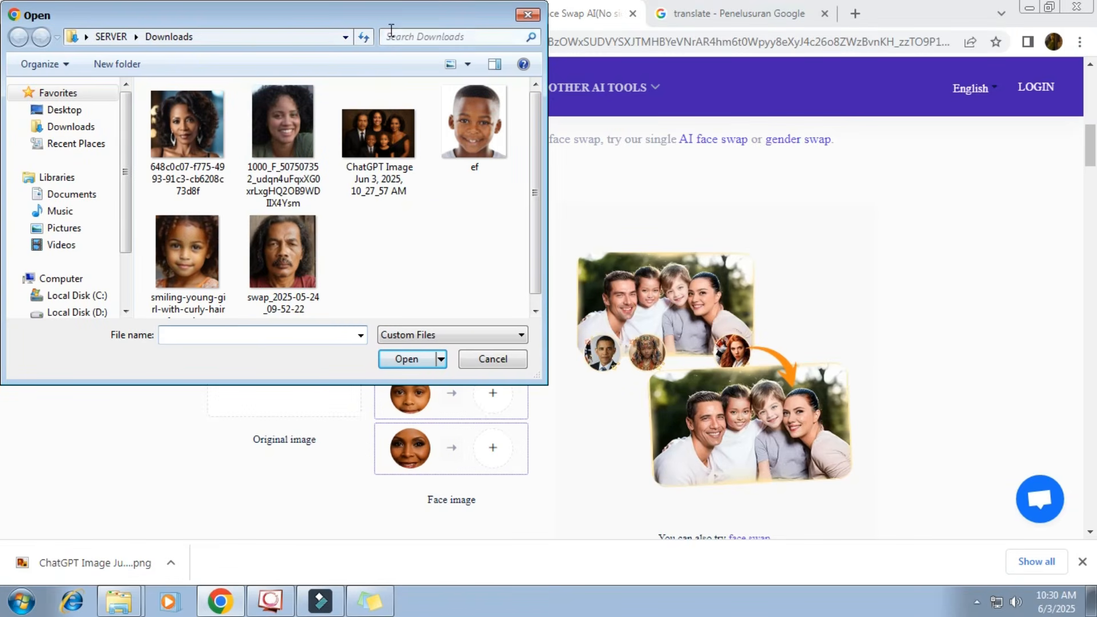
pyautogui.doubleClick(477, 133)
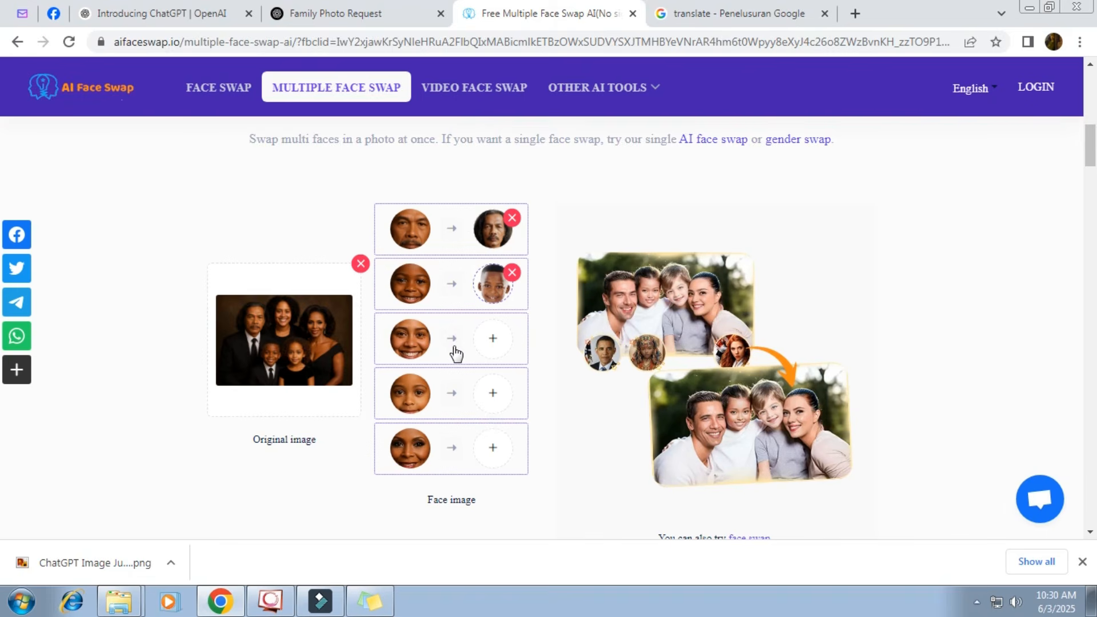
# Step: Add the portrait starting with 1000_F_507507352 for the third detected face and smiling-young-girl-with-curly-hair-free-photo for the fourth
pyautogui.click(494, 342)
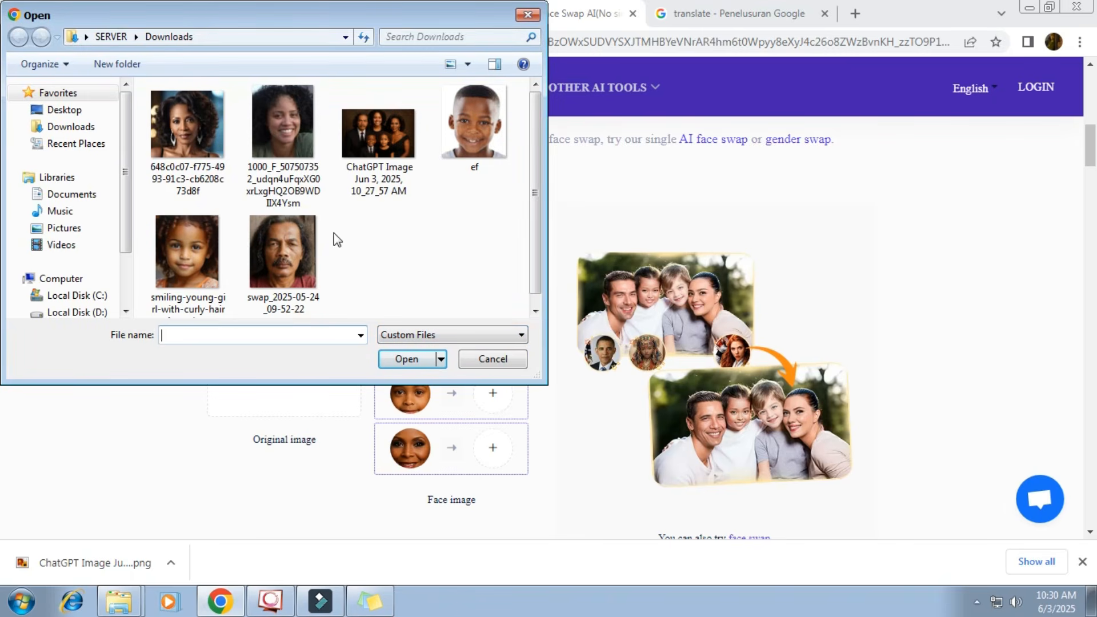
pyautogui.click(283, 132)
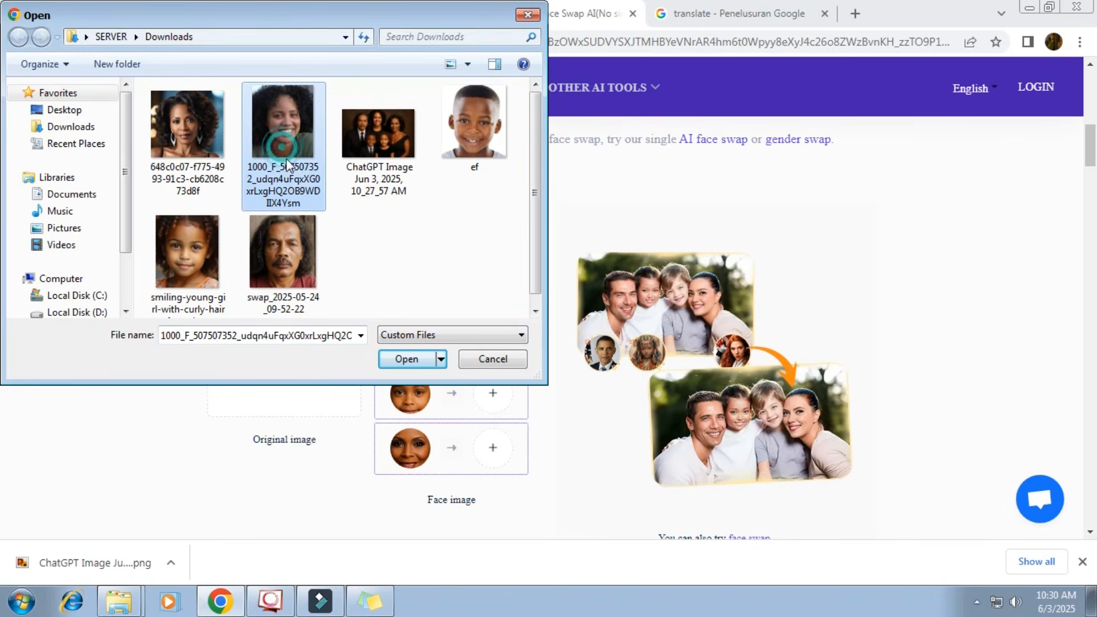
pyautogui.click(411, 365)
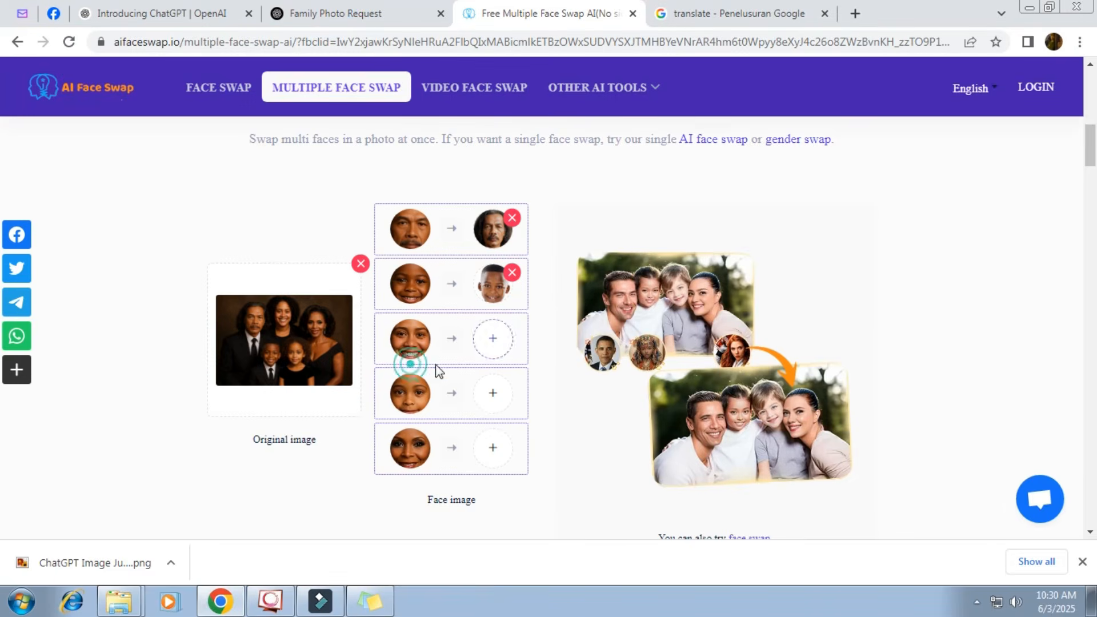
pyautogui.click(491, 399)
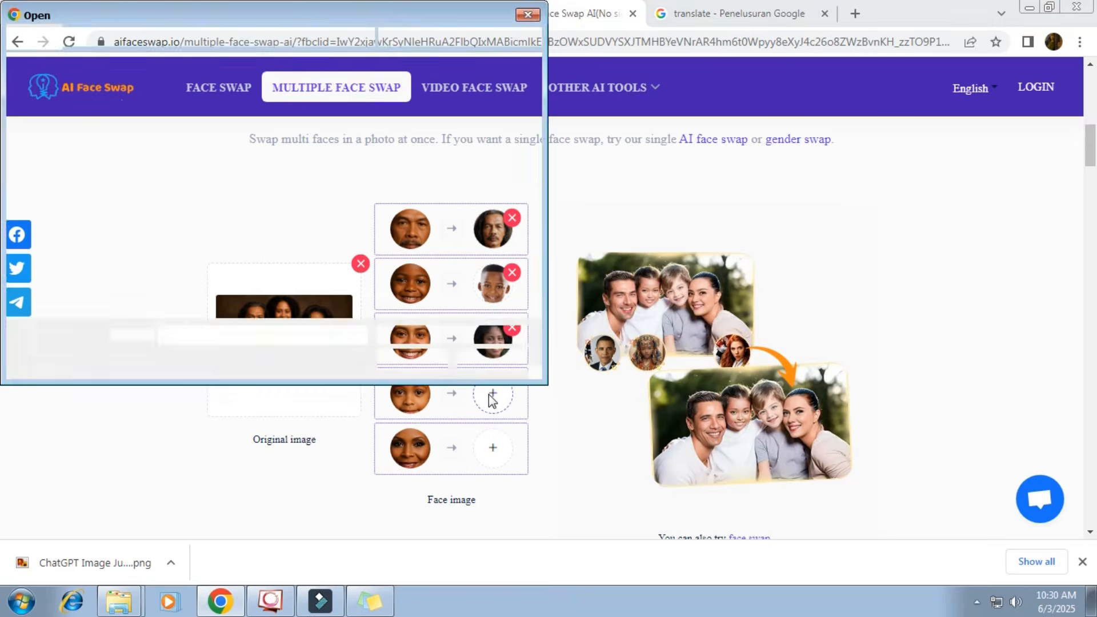
pyautogui.click(185, 265)
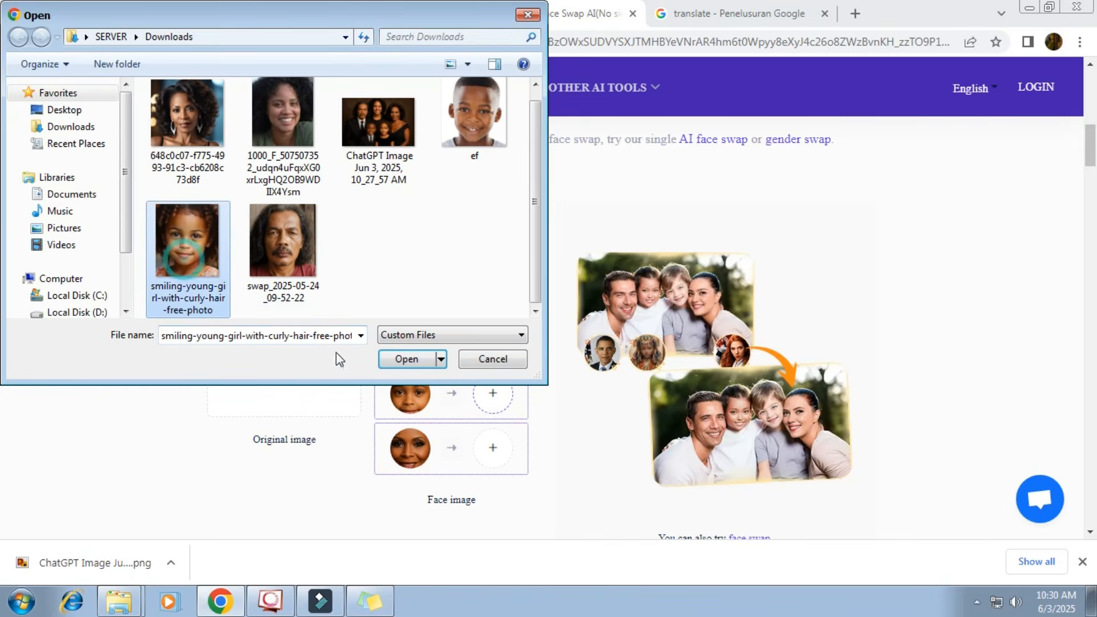
pyautogui.click(396, 359)
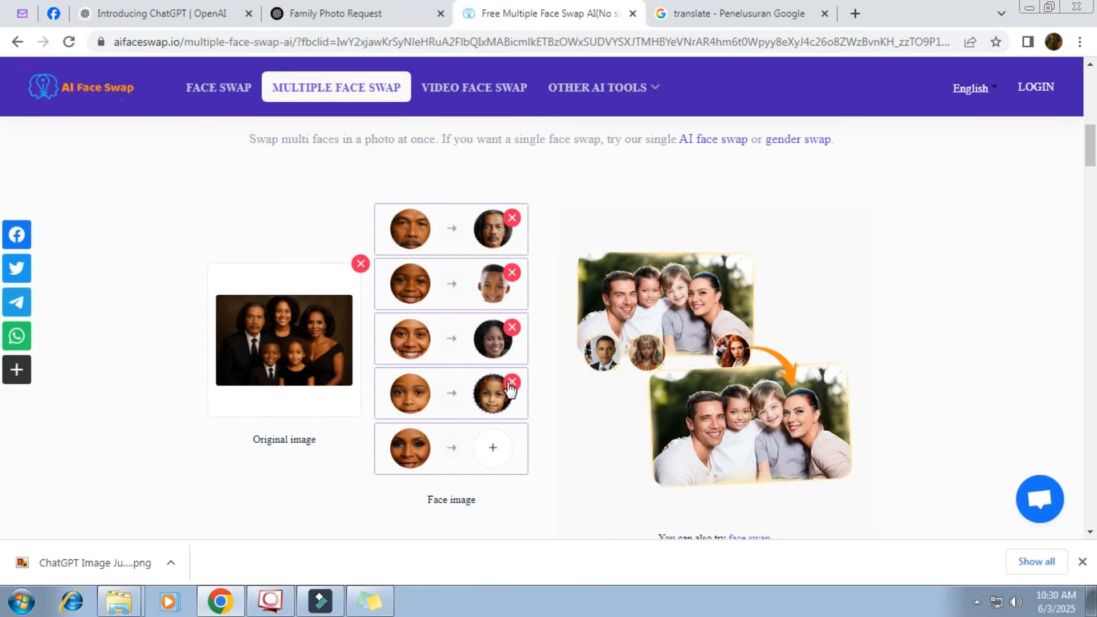
# Step: Add 648c0c07-f775-4993-91c3-cb6208c73d8f as the replacement for the fifth face and start the multi-face swapping
pyautogui.click(494, 455)
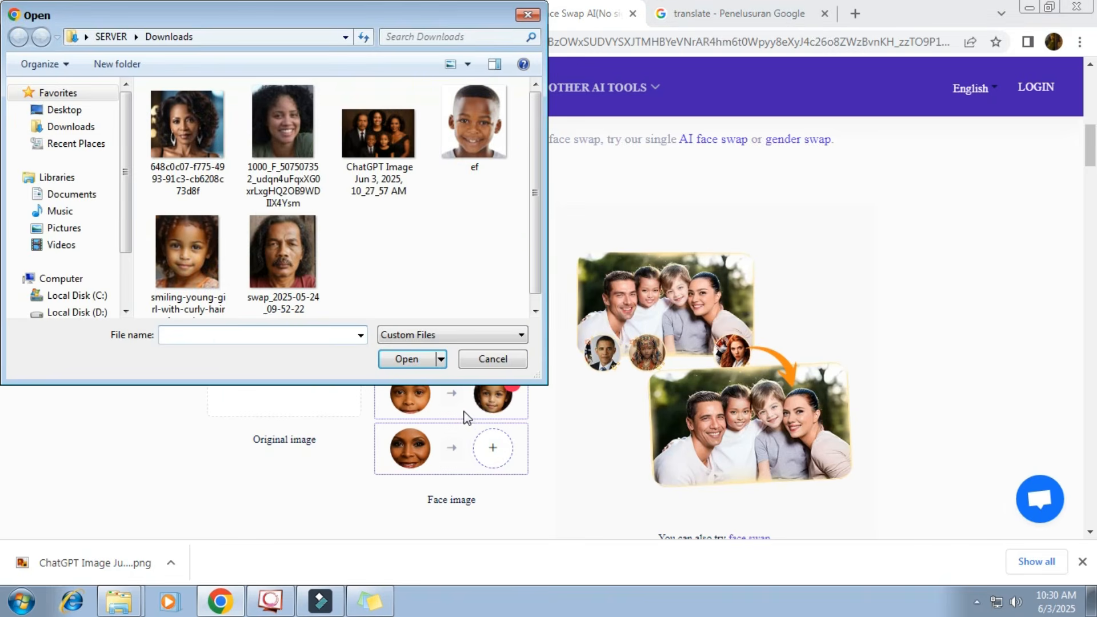
pyautogui.click(194, 154)
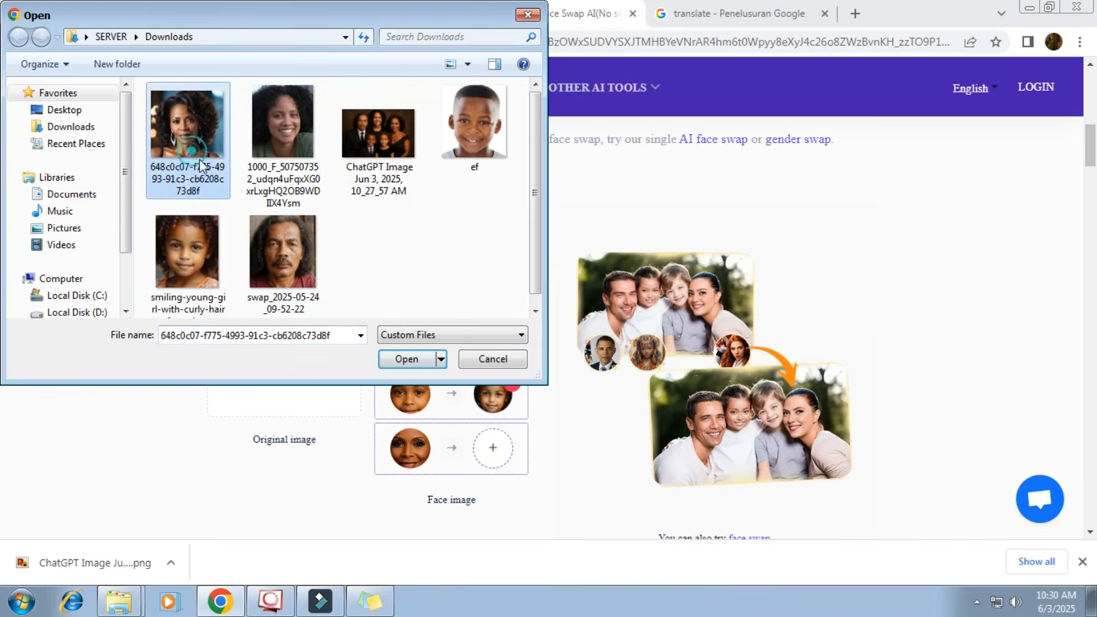
pyautogui.click(410, 360)
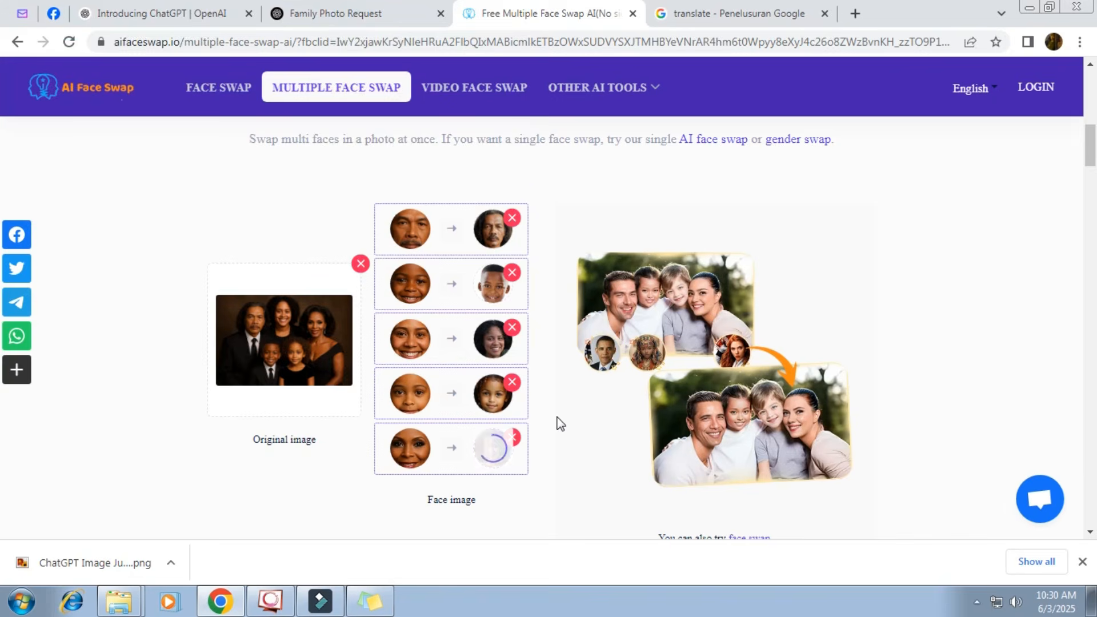
pyautogui.scroll(-1, 560, 422)
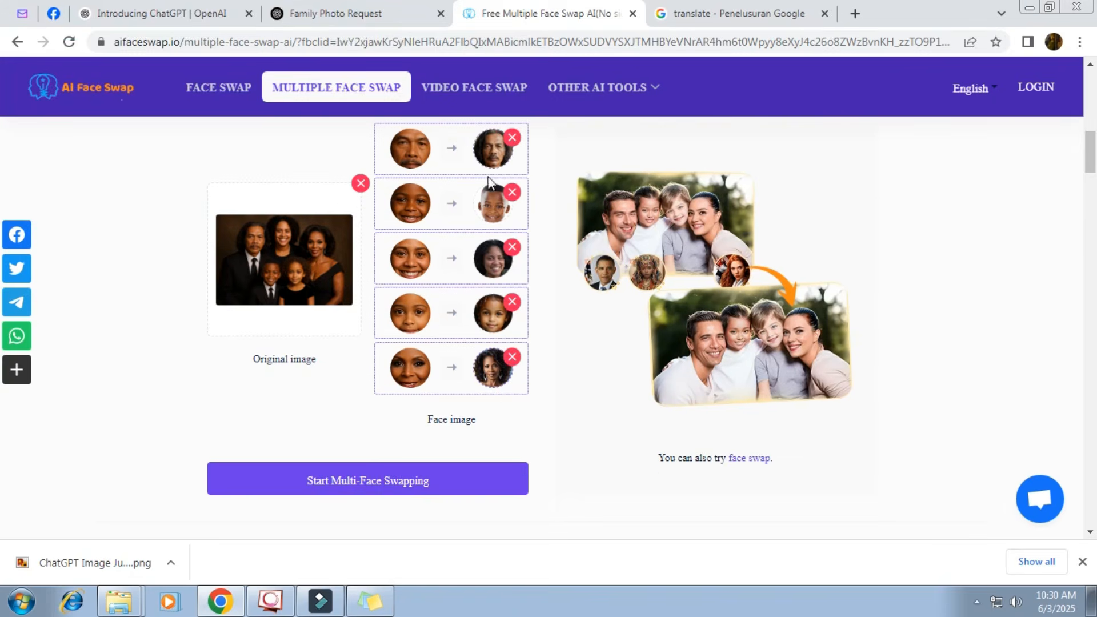
pyautogui.scroll(1, 490, 188)
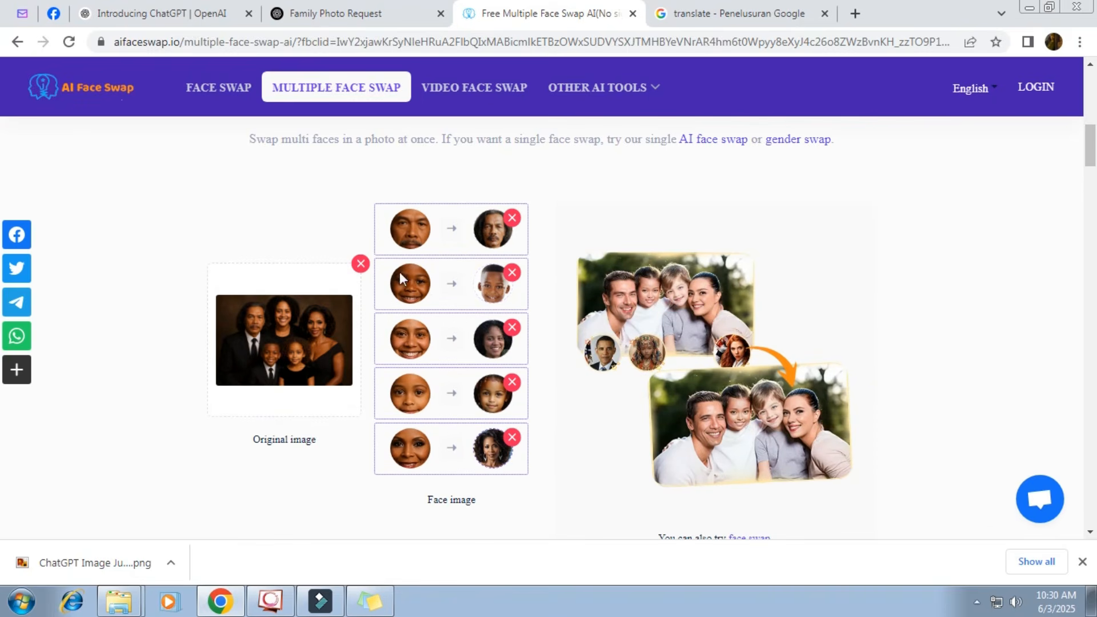
pyautogui.scroll(-4, 362, 326)
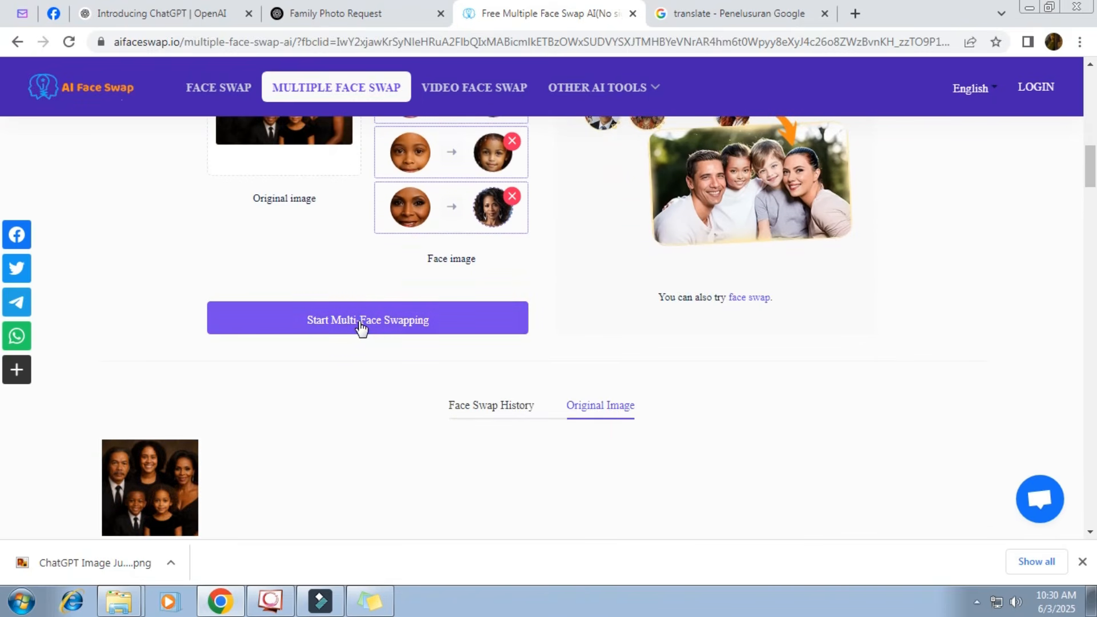
pyautogui.click(361, 327)
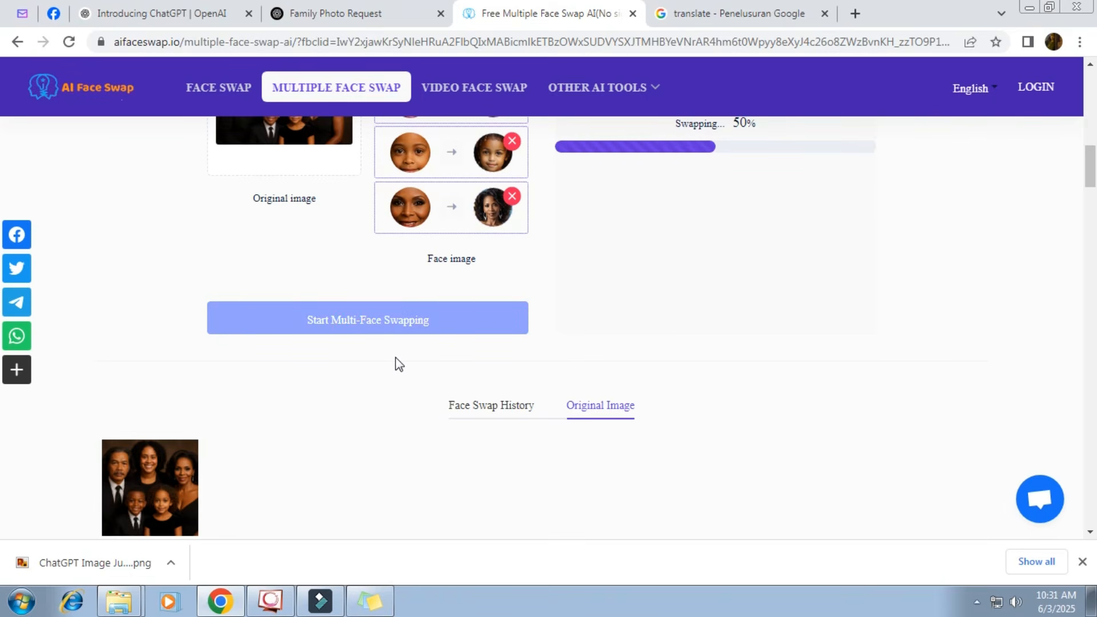
# Step: Open the swapped family photo in a new browser tab and examine all five faces at full size
pyautogui.scroll(5, 396, 357)
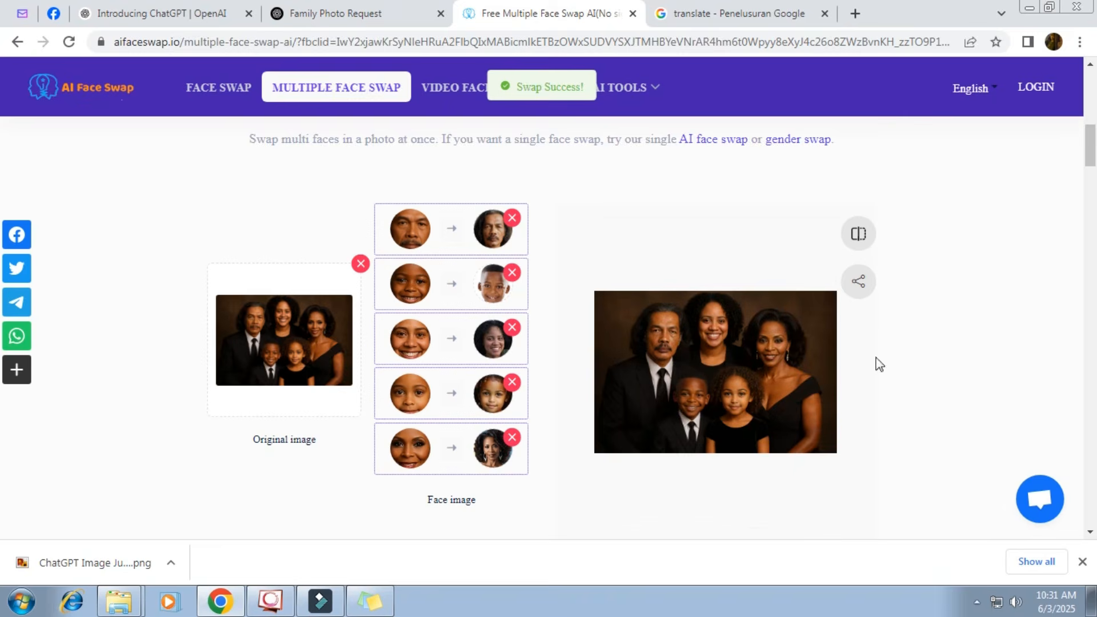
pyautogui.scroll(-1, 770, 334)
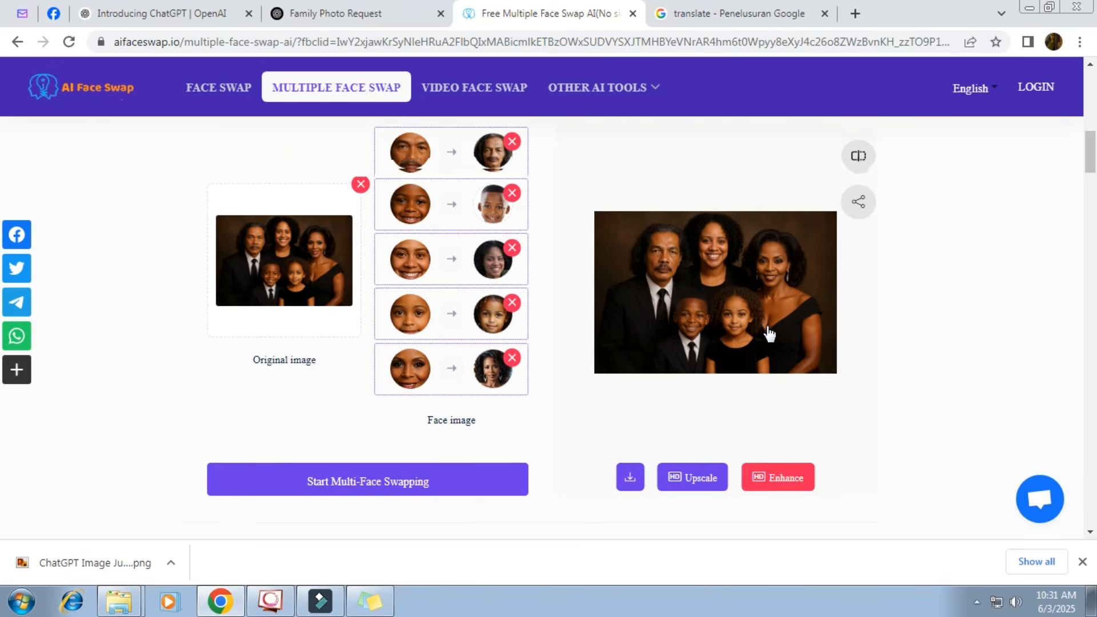
pyautogui.rightClick(705, 282)
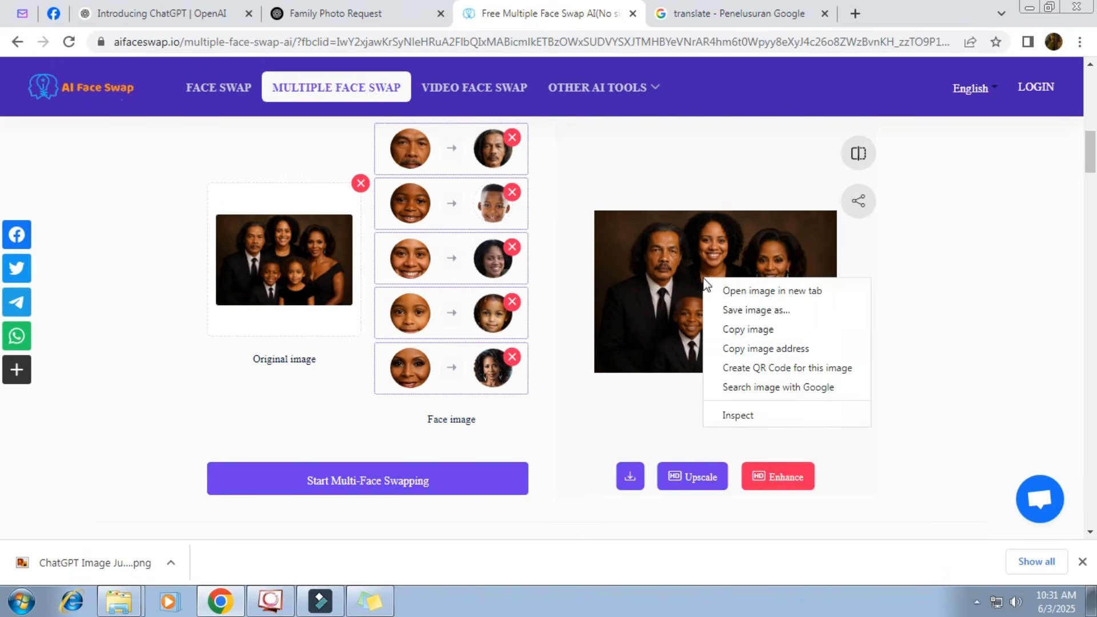
pyautogui.click(814, 292)
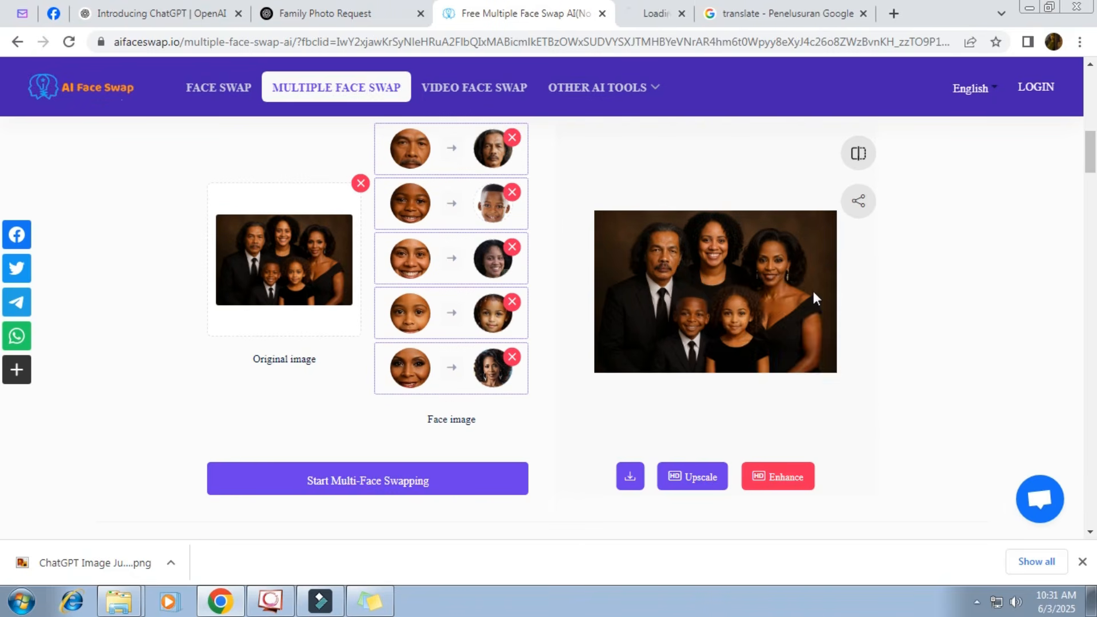
pyautogui.click(667, 20)
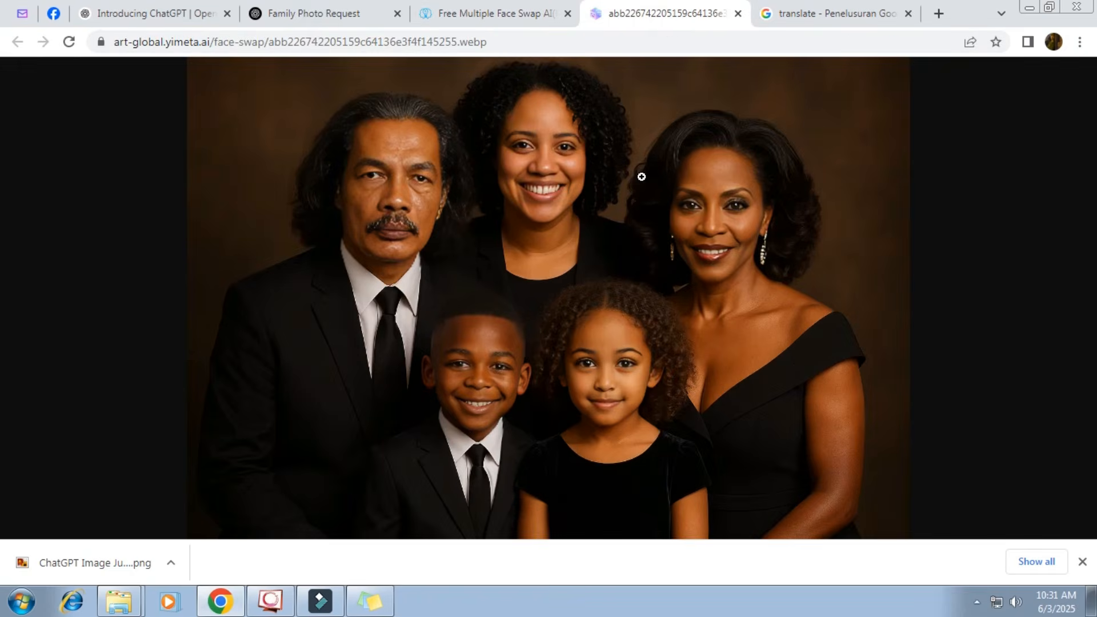
pyautogui.click(642, 176)
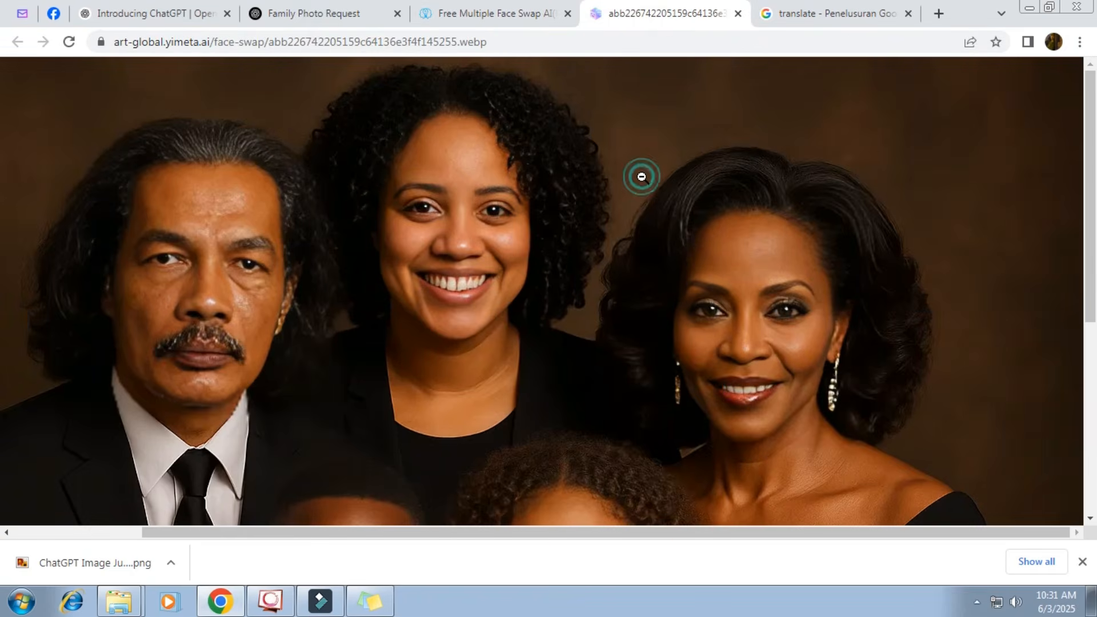
pyautogui.scroll(-2, 641, 176)
pyautogui.scroll(-3, 641, 177)
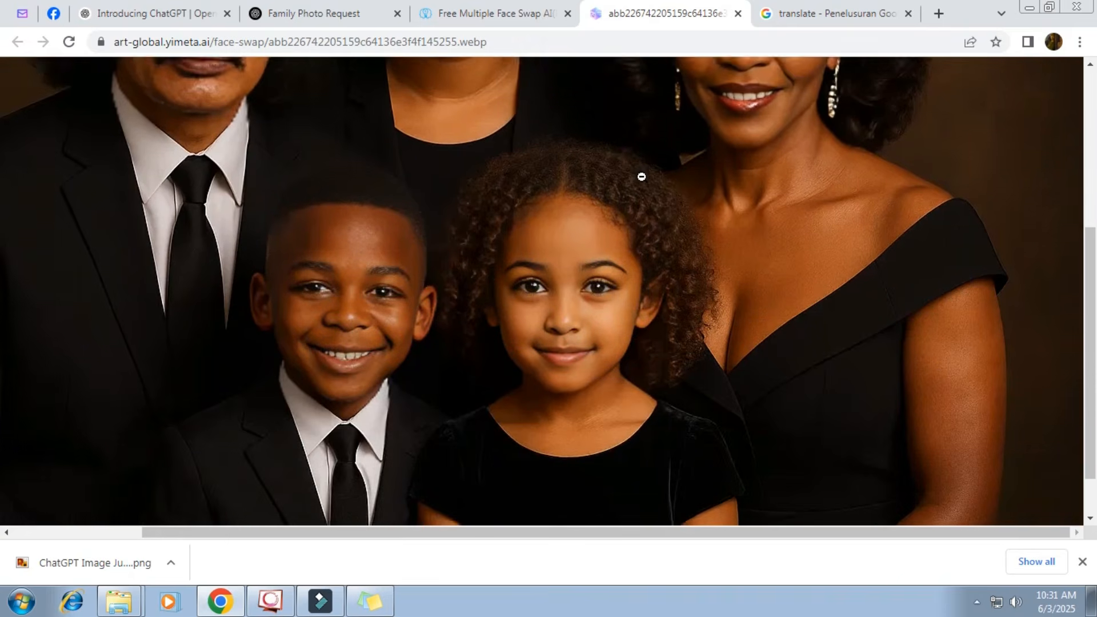
pyautogui.scroll(3, 641, 177)
pyautogui.click(638, 180)
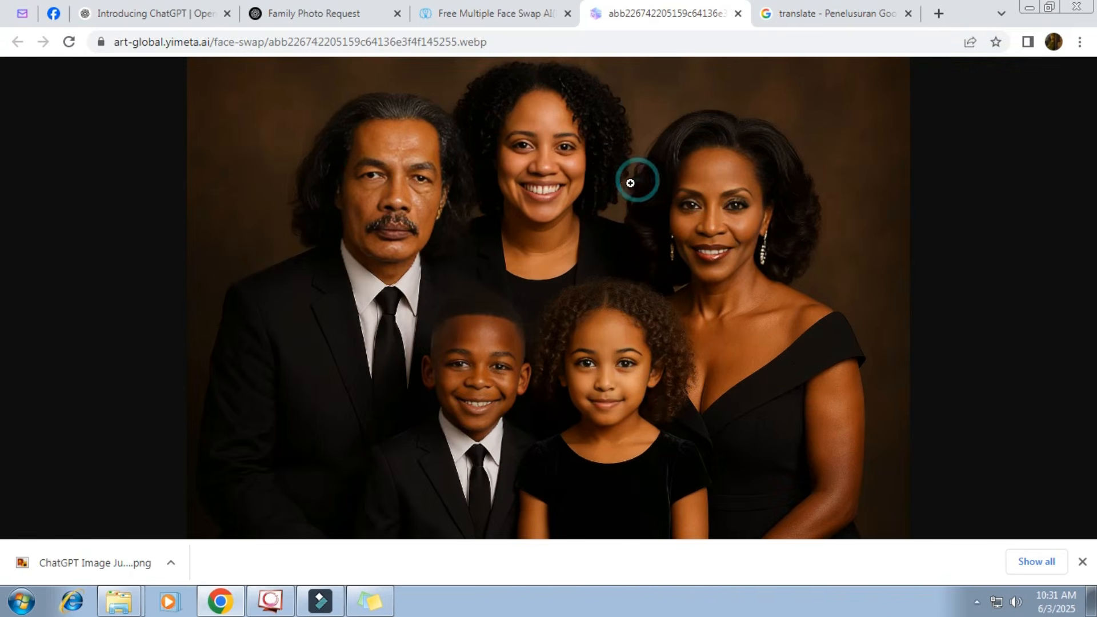
# Step: Copy the full-size swapped family photo from the browser and switch to a new Paint image
pyautogui.rightClick(600, 189)
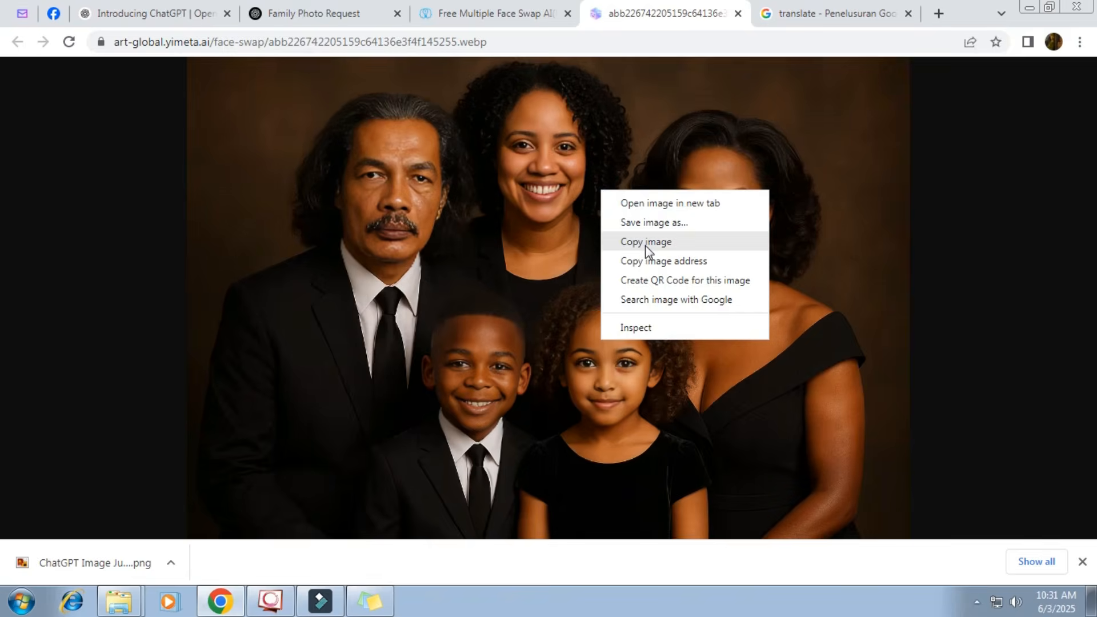
pyautogui.click(673, 243)
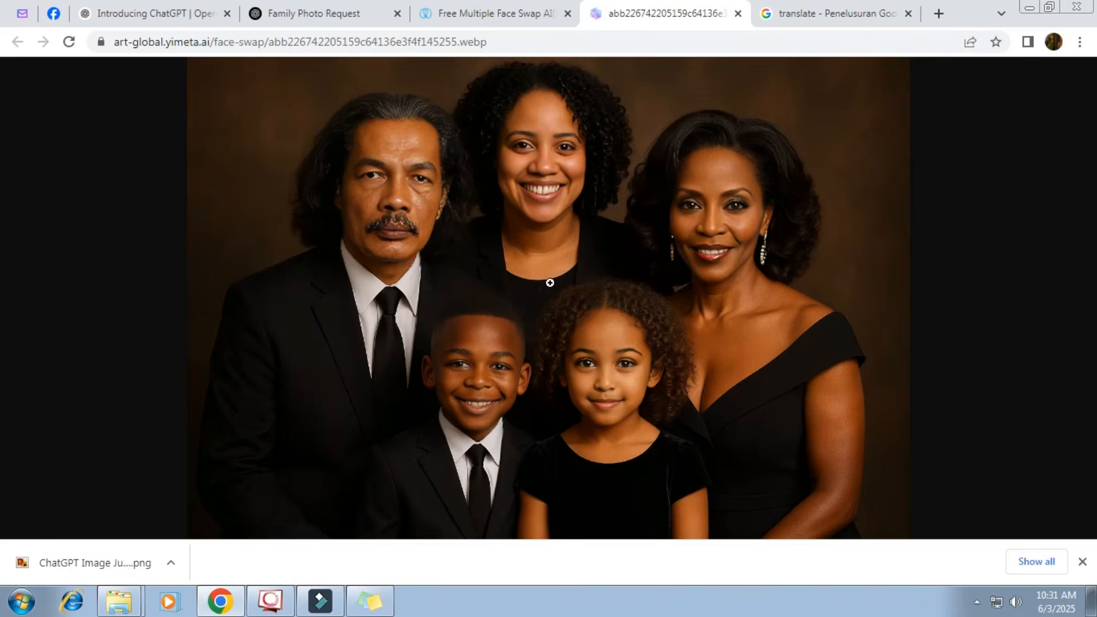
pyautogui.click(28, 605)
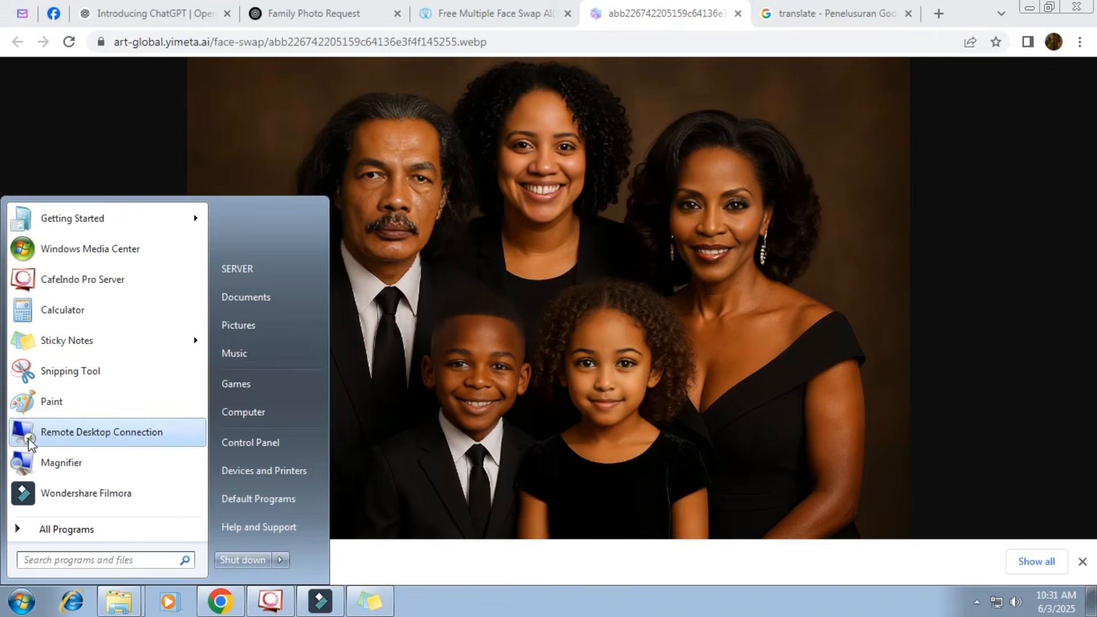
pyautogui.click(33, 402)
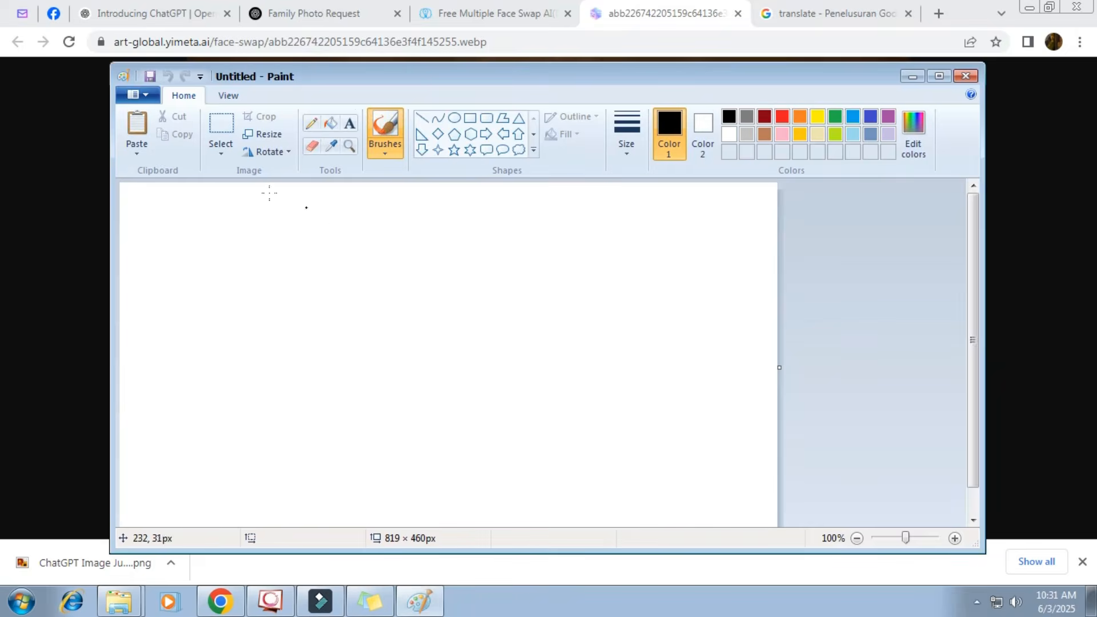
# Step: Paste the copied family photo onto the blank canvas and crop the image to the pasted selection
pyautogui.click(144, 134)
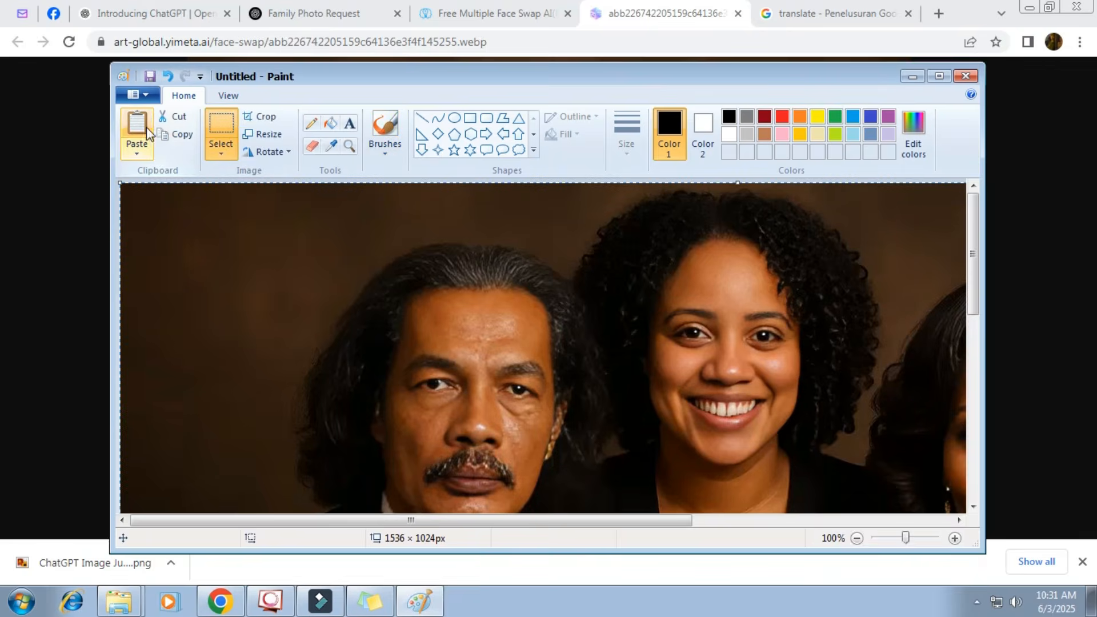
pyautogui.click(269, 118)
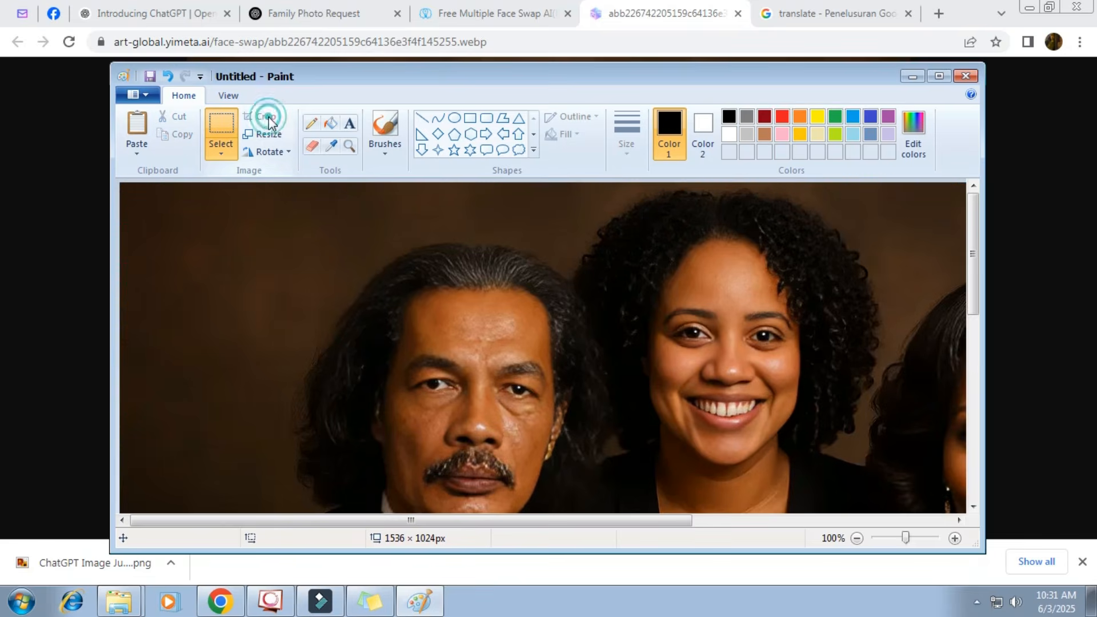
pyautogui.moveTo(887, 539)
pyautogui.mouseDown()
pyautogui.moveTo(875, 539)
pyautogui.moveTo(887, 539)
pyautogui.mouseUp()
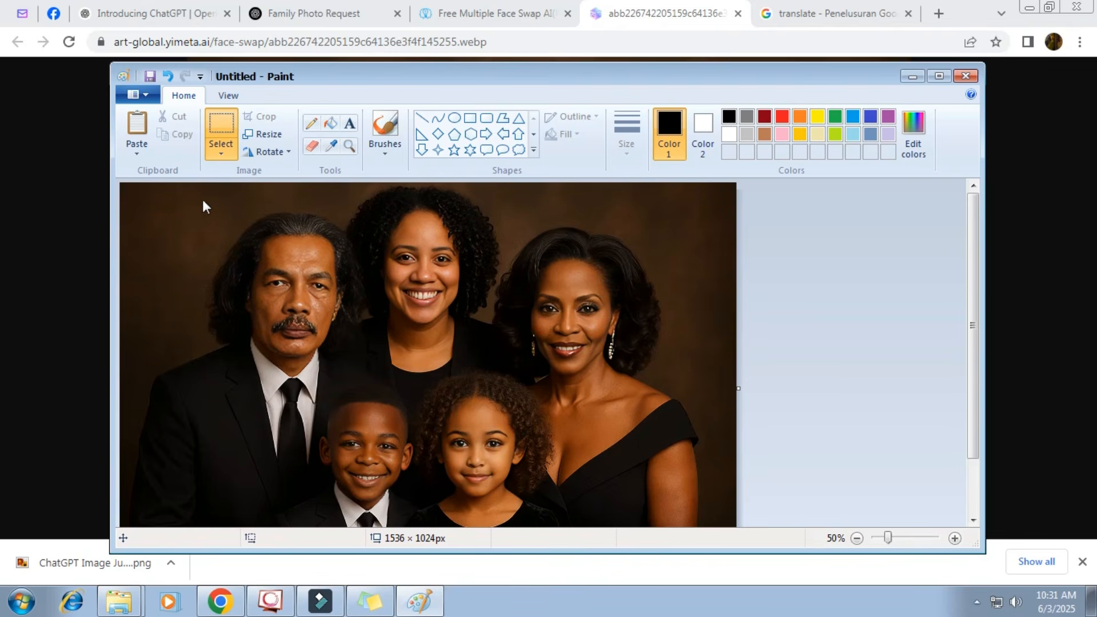
# Step: Save the swapped family photo as a PNG named 123 in the Downloads folder
pyautogui.hotkey('ctrl', 's')
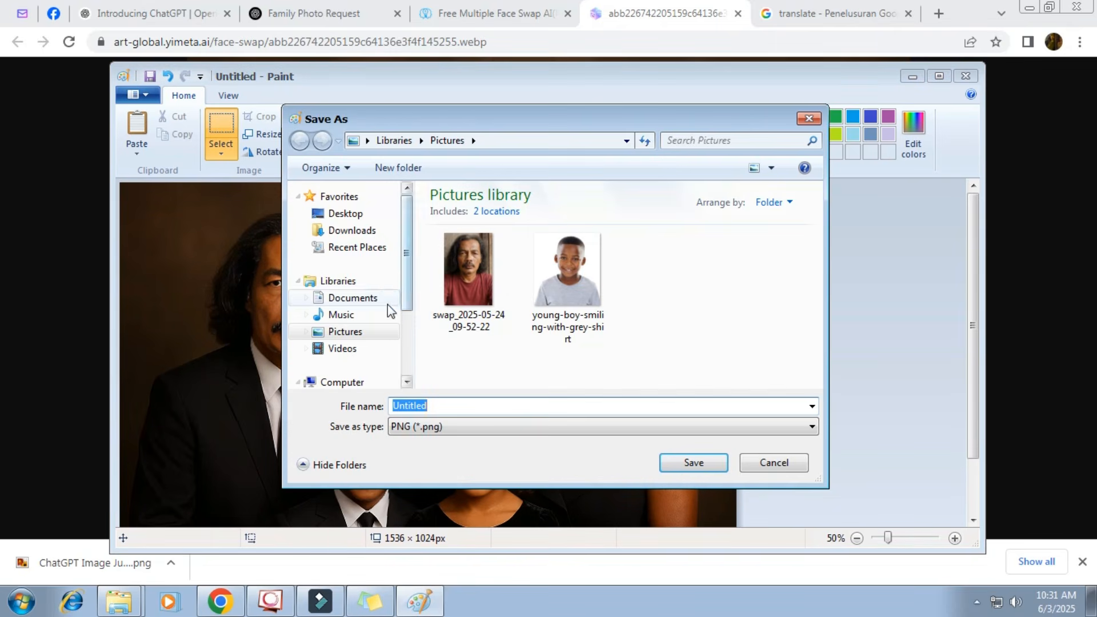
pyautogui.click(355, 232)
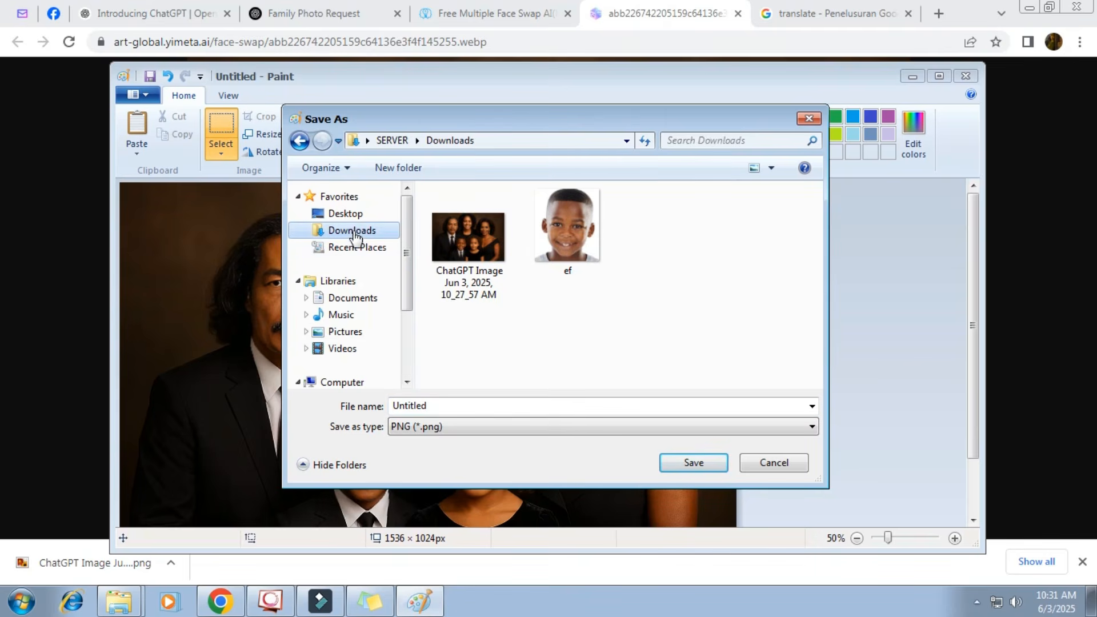
pyautogui.click(466, 406)
pyautogui.click(467, 408)
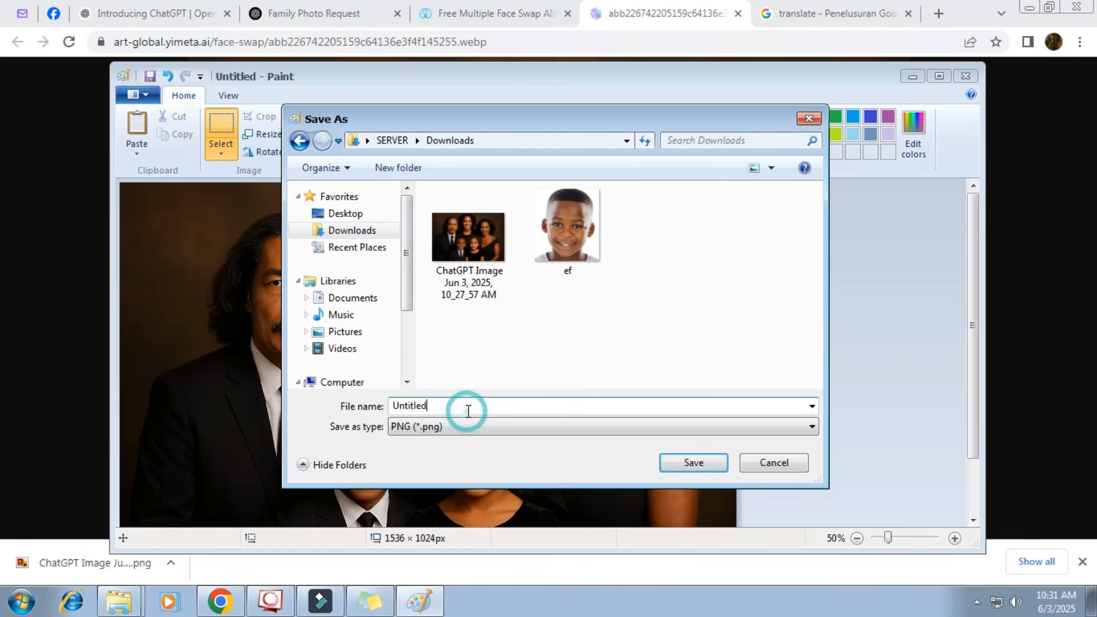
pyautogui.doubleClick(468, 409)
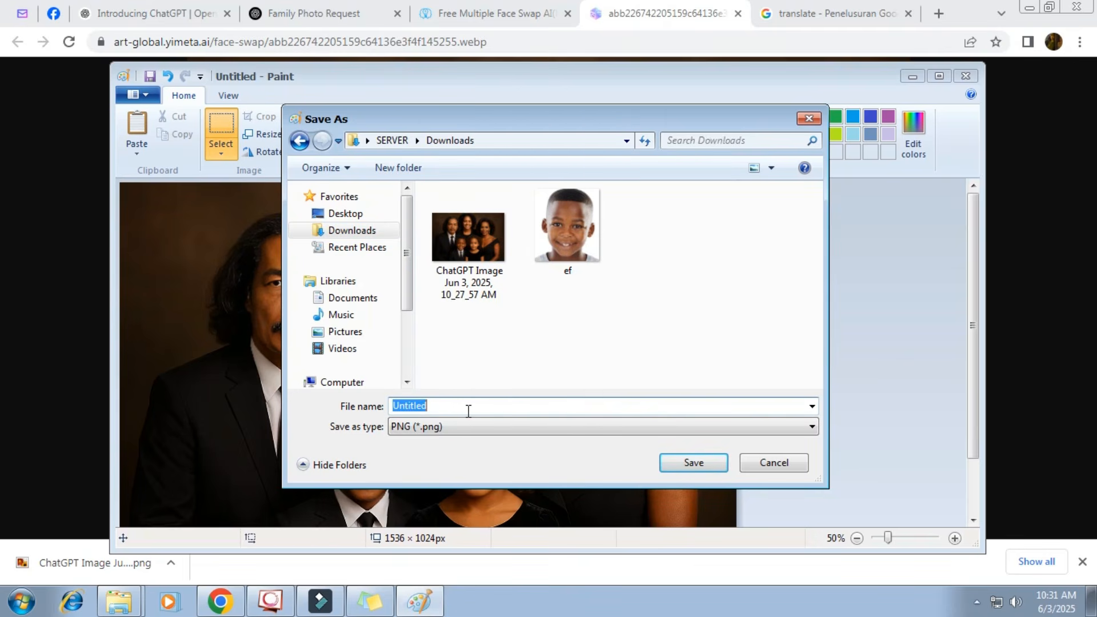
pyautogui.write('123')
pyautogui.click(678, 463)
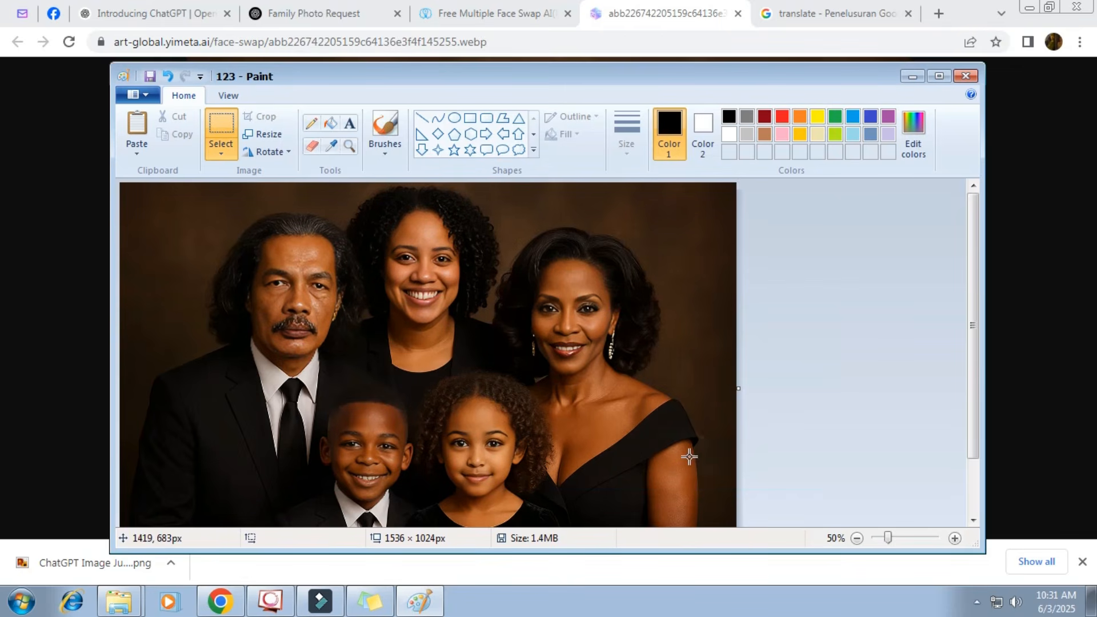